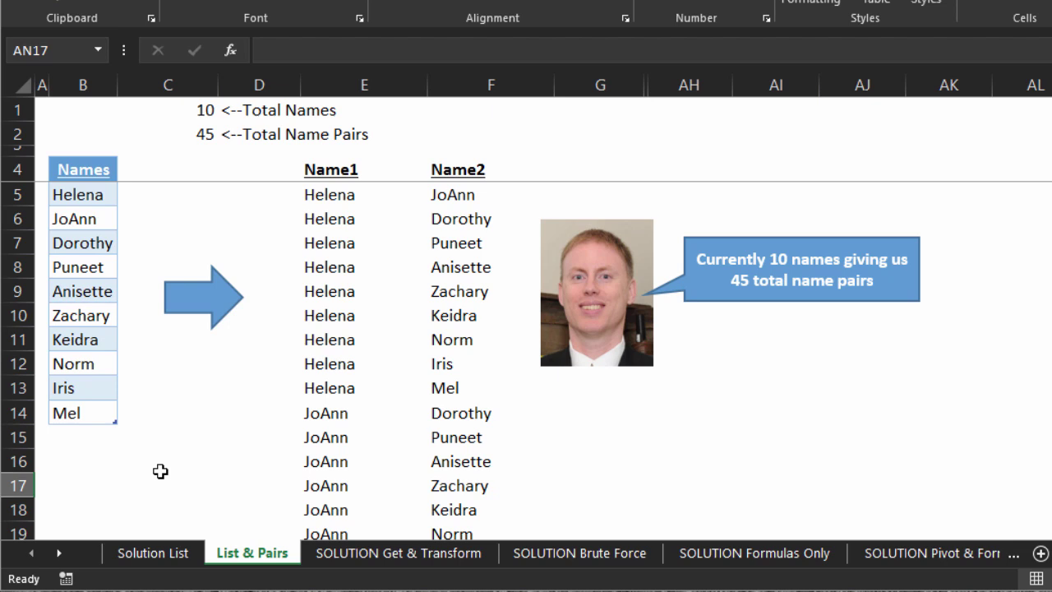
Step: Calculate Total Unique Sets with a COMBIN formula using Full Set (AJ13) as the number and Choose (AJ14) as the number chosen
left_click(198, 135)
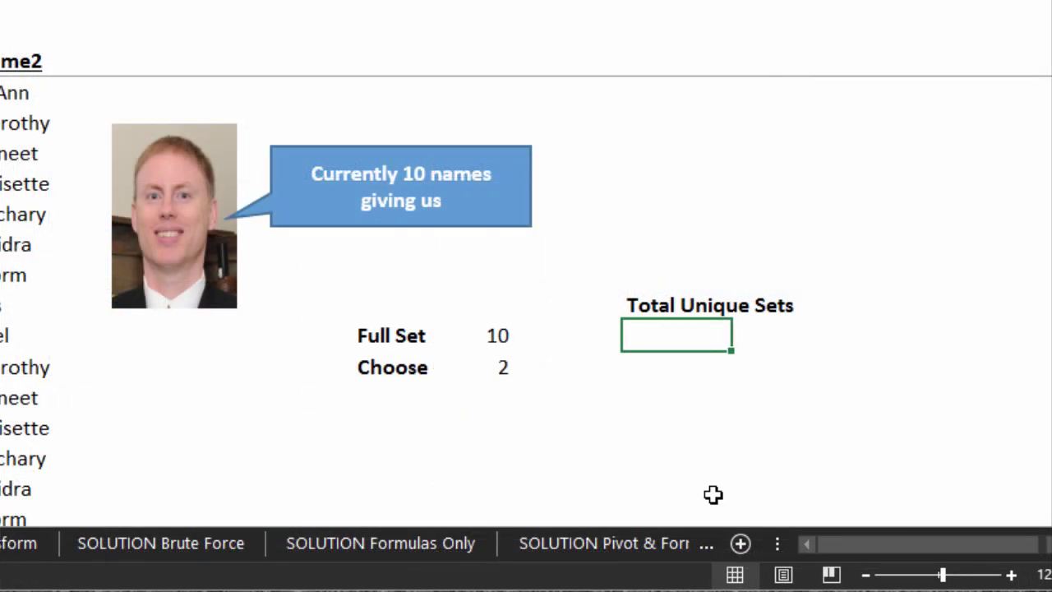
type("=")
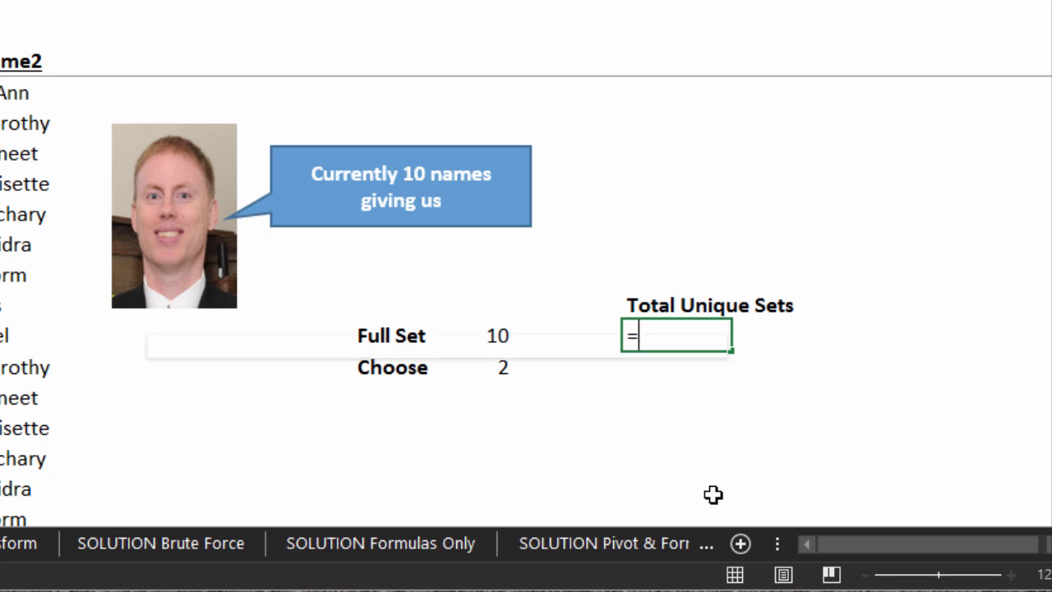
type("com")
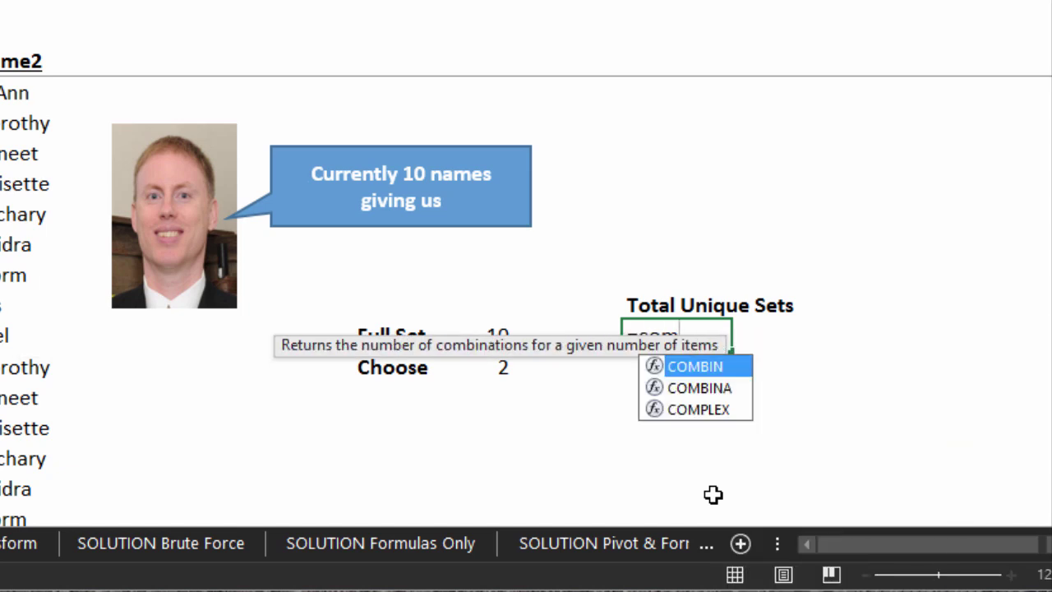
double_click(694, 374)
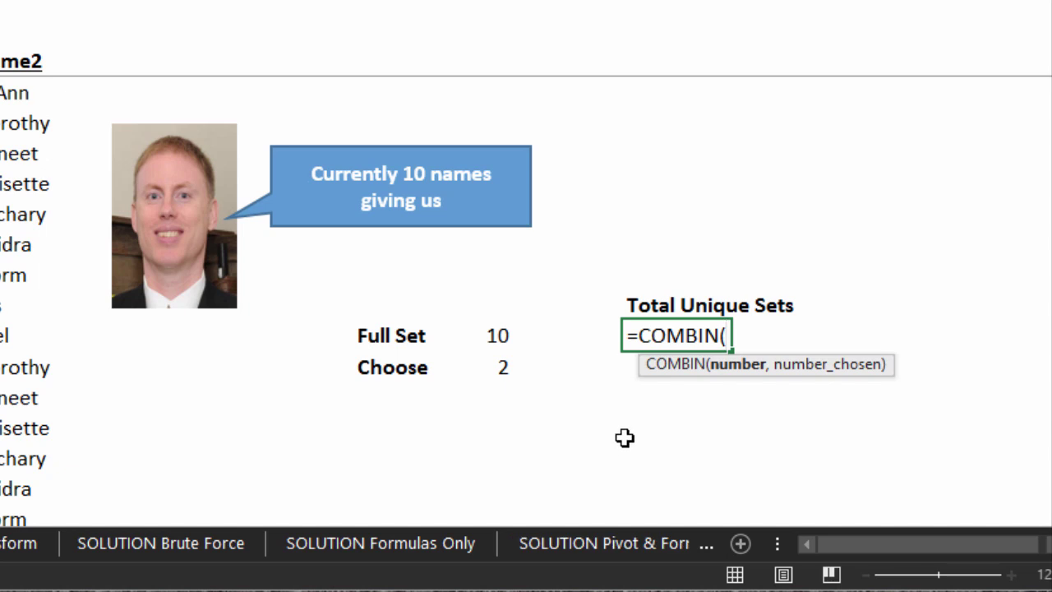
left_click(497, 336)
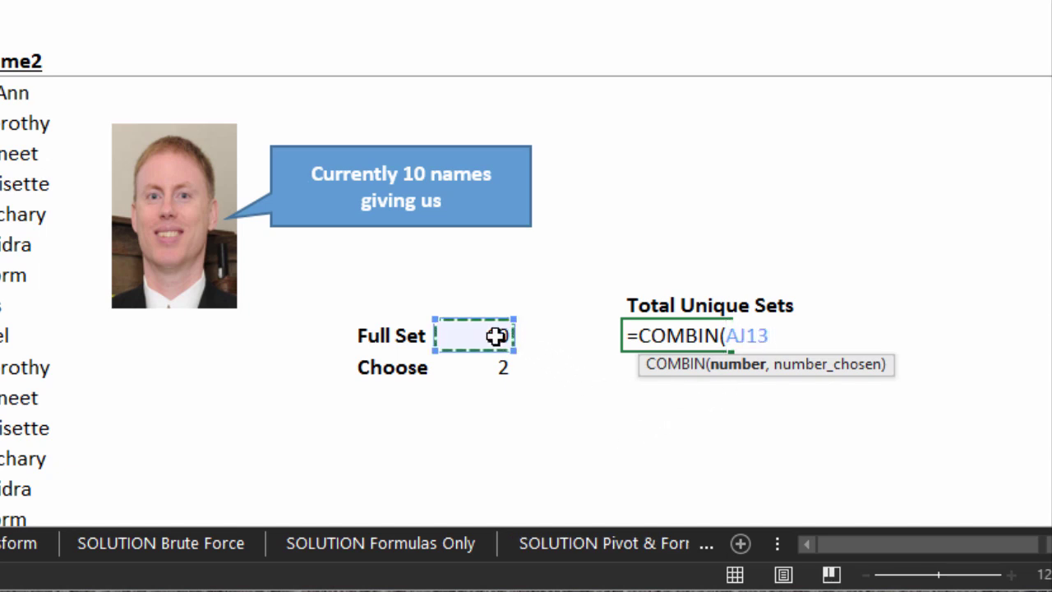
type(",")
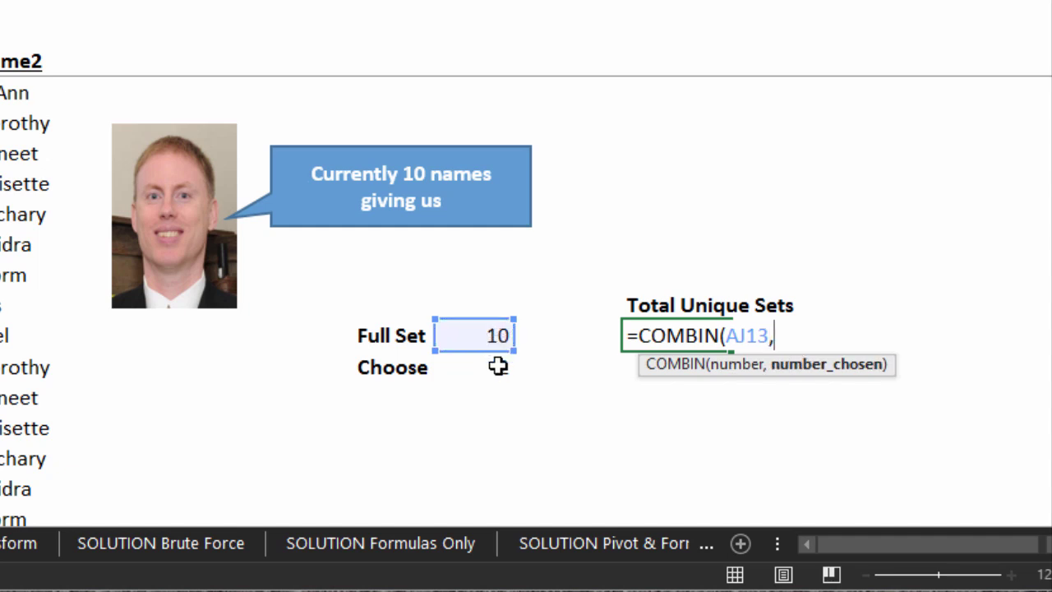
left_click(496, 368)
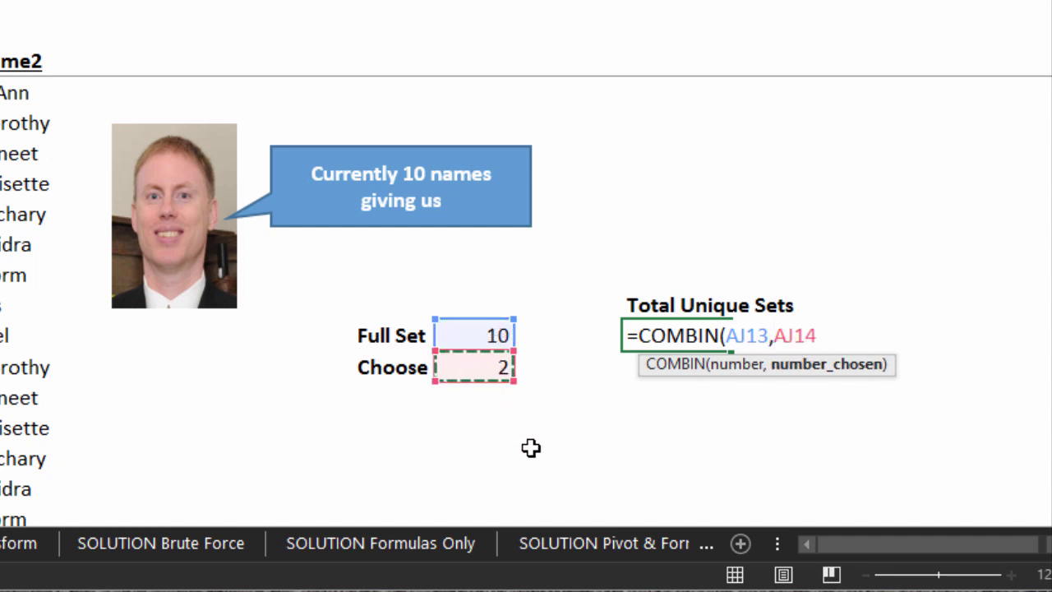
key("Return")
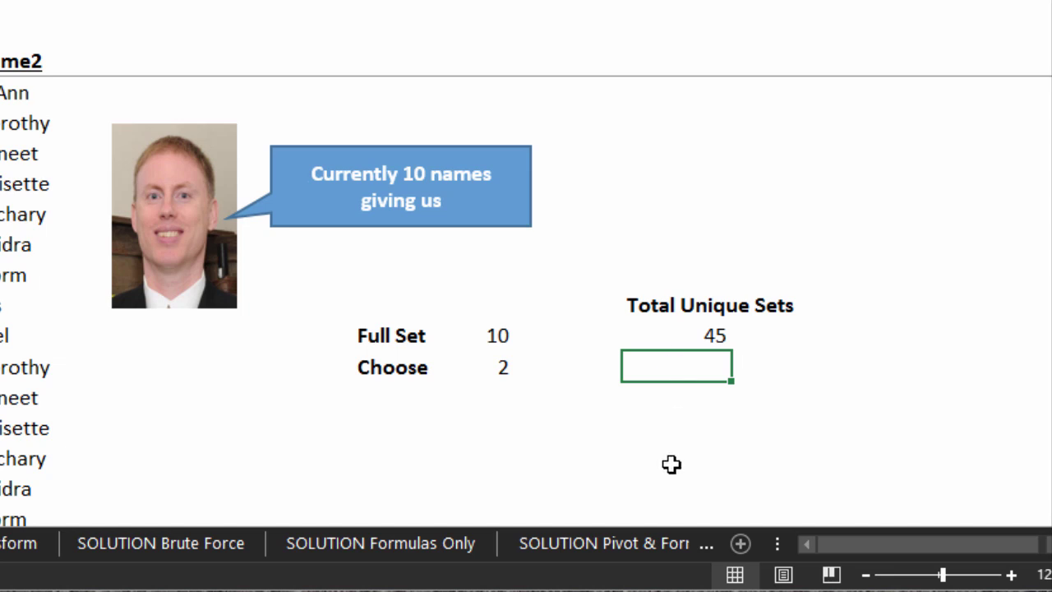
Step: Set the Full Set value in AJ13 to 20
left_click(494, 337)
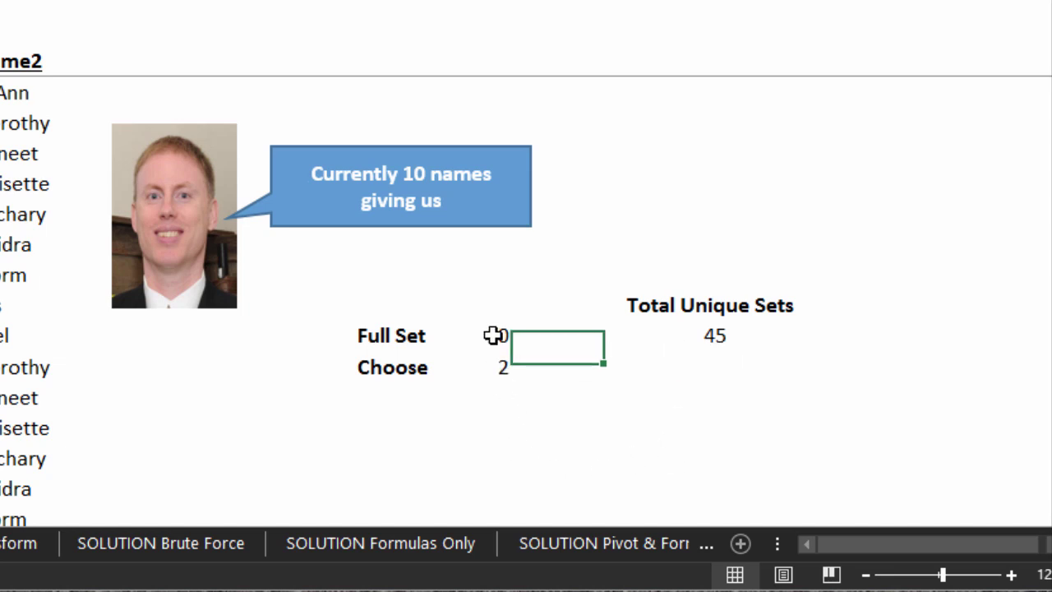
type("20")
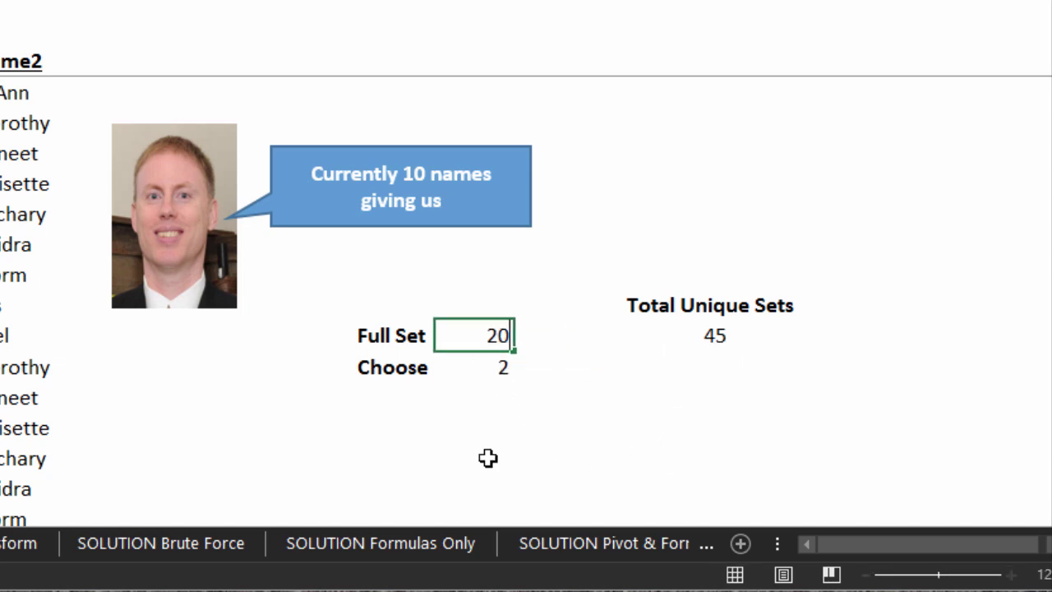
key("Return")
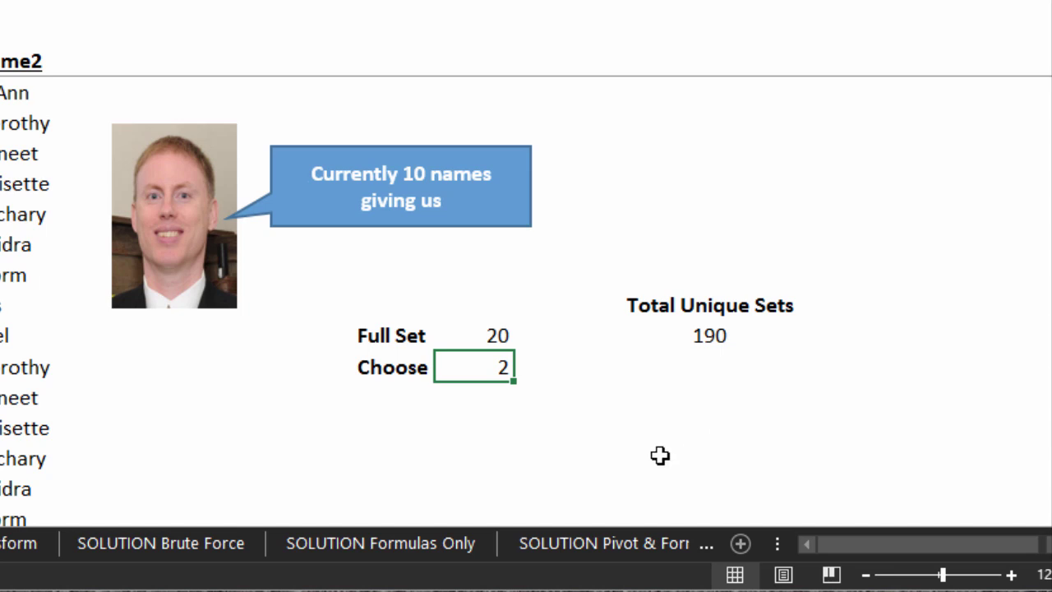
Step: Try Choose values of 3 and 1 in AJ14 to compare the unique set counts
type("3")
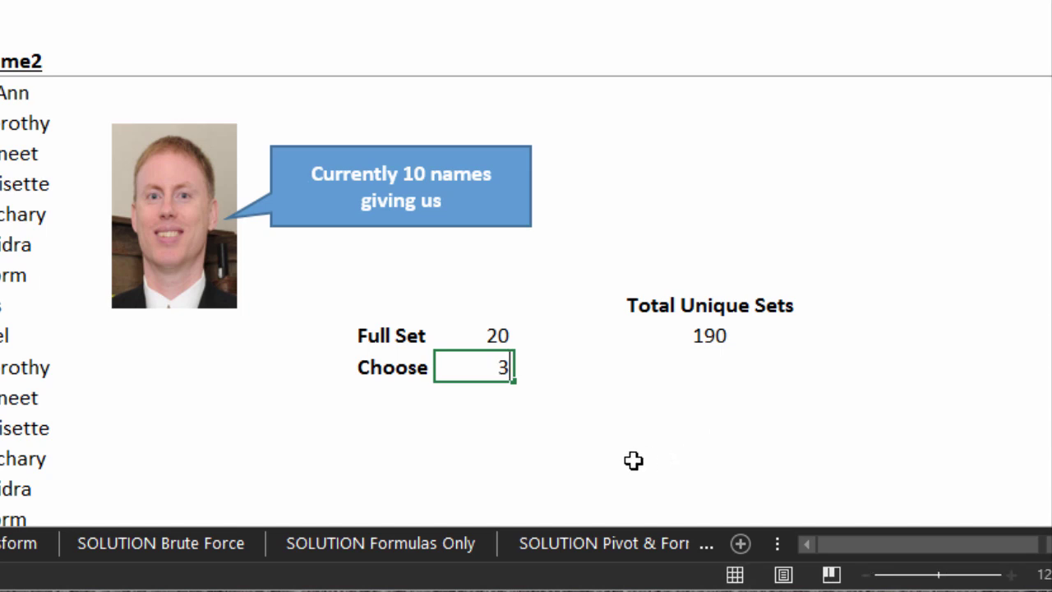
key("Return")
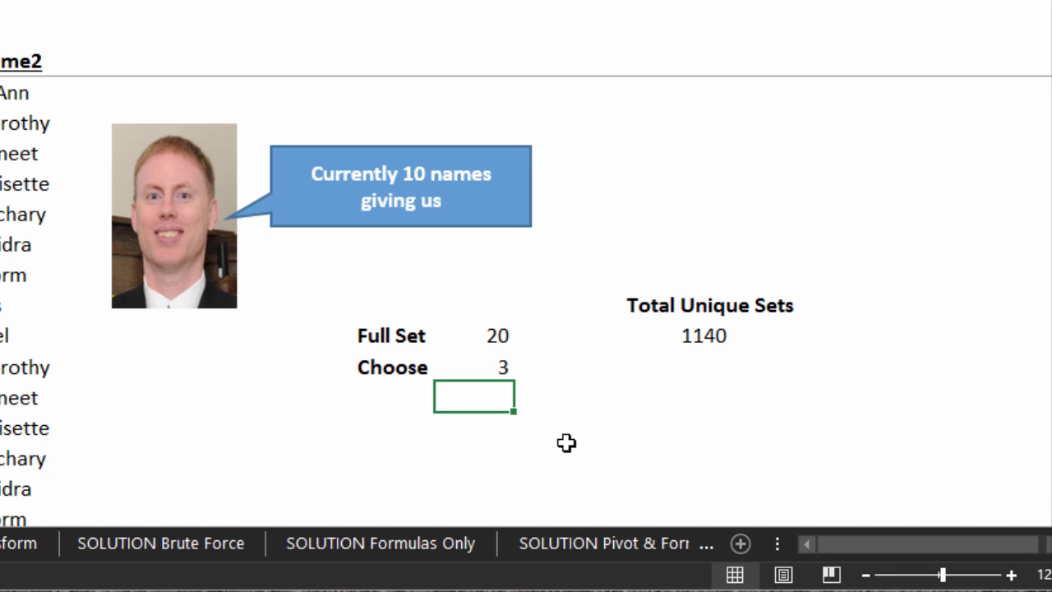
left_click(493, 369)
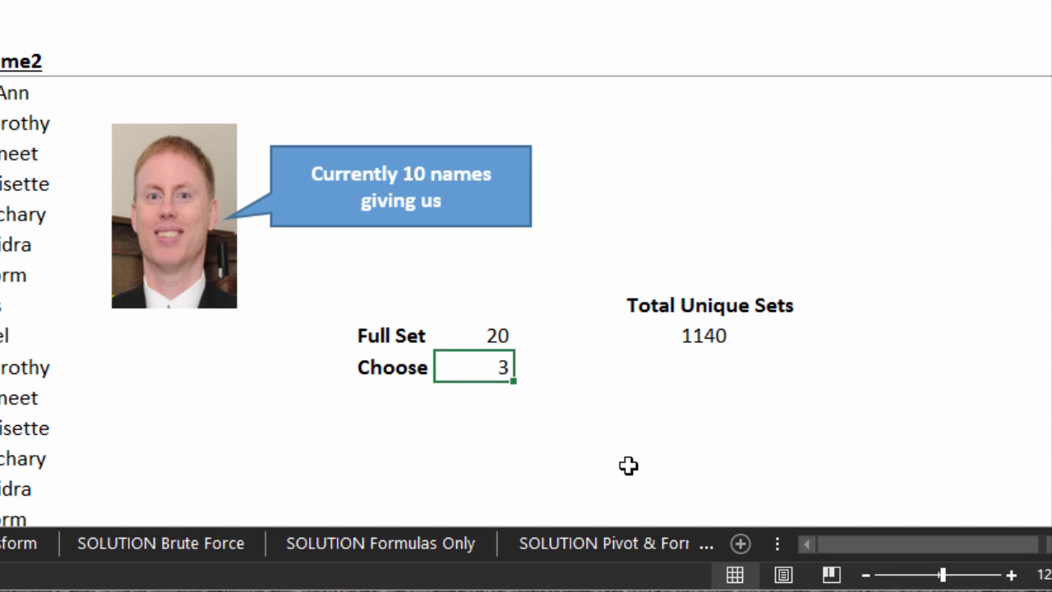
type("1")
key("Return")
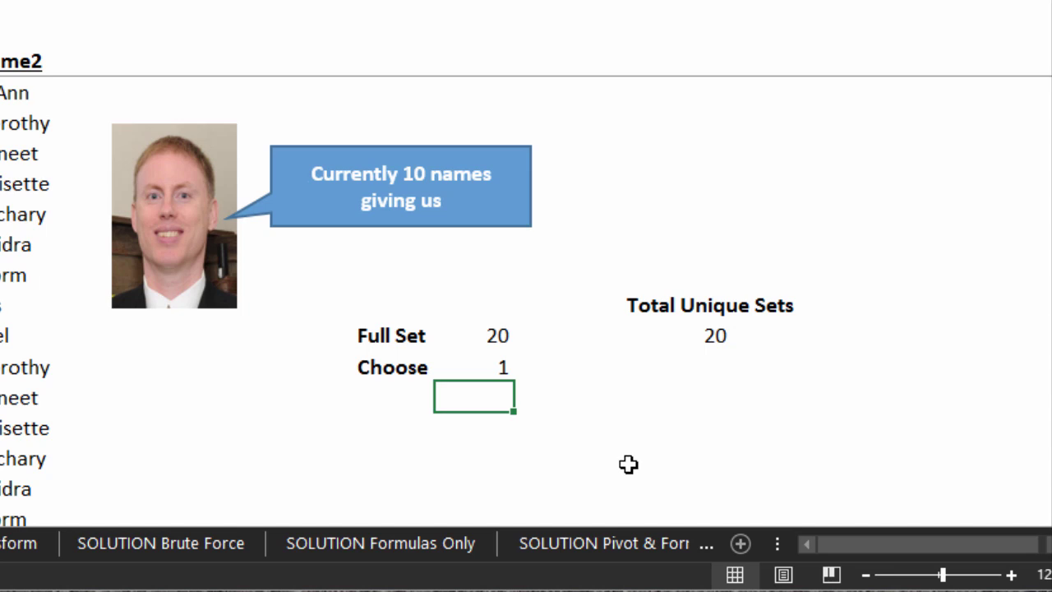
Step: Set the Choose value in AJ14 to 20
left_click(490, 365)
type("20")
key("Return")
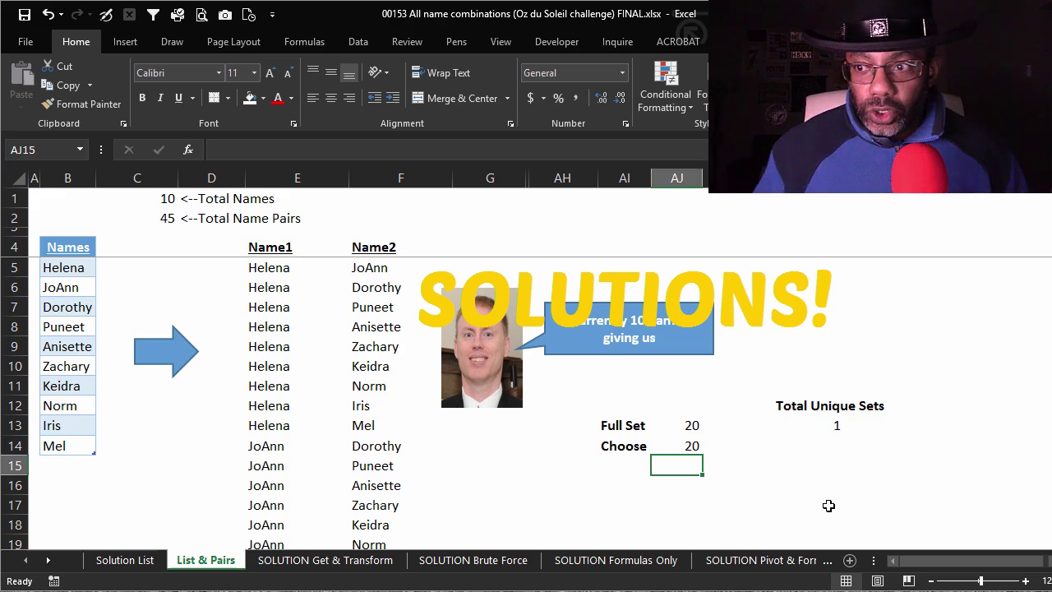
Step: Go to the SOLUTION Brute Force sheet and inspect cell I12 in the Name 1 & 2 column
key("ctrl+Page_Down")
key("ctrl+Page_Down")
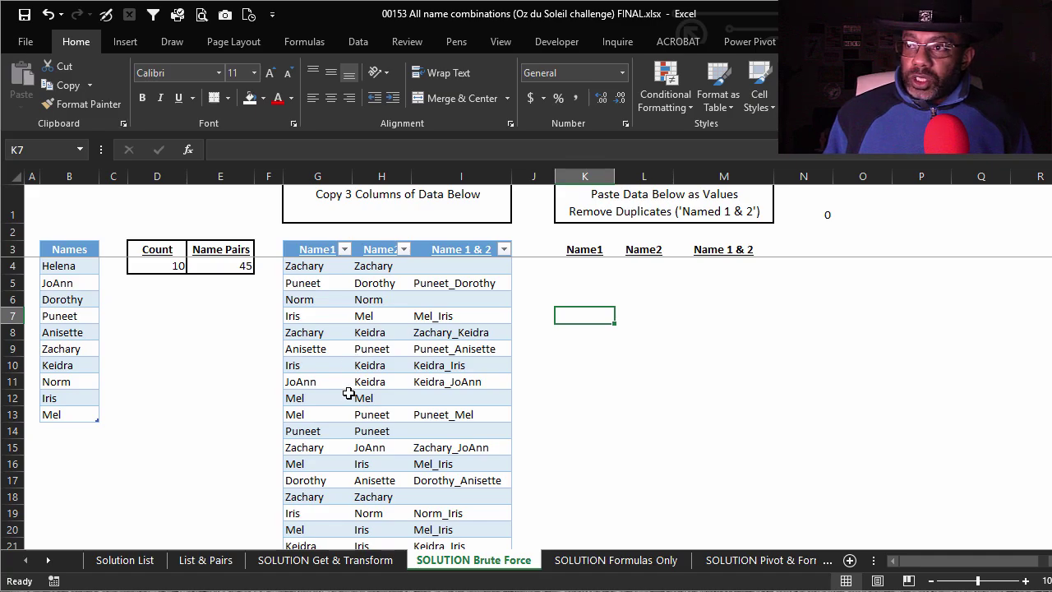
left_click(452, 398)
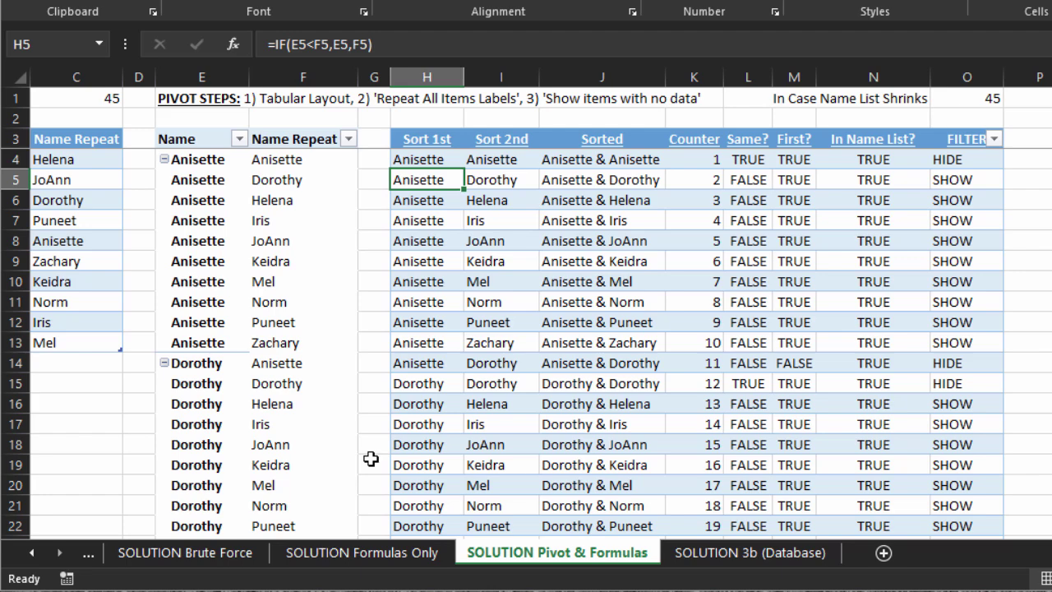
Step: Review the pivot-based name pairs on SOLUTION Pivot & Formulas and inspect the Sorted column formula in J8
scroll(369, 455, "down", 8)
scroll(370, 451, "down", 3)
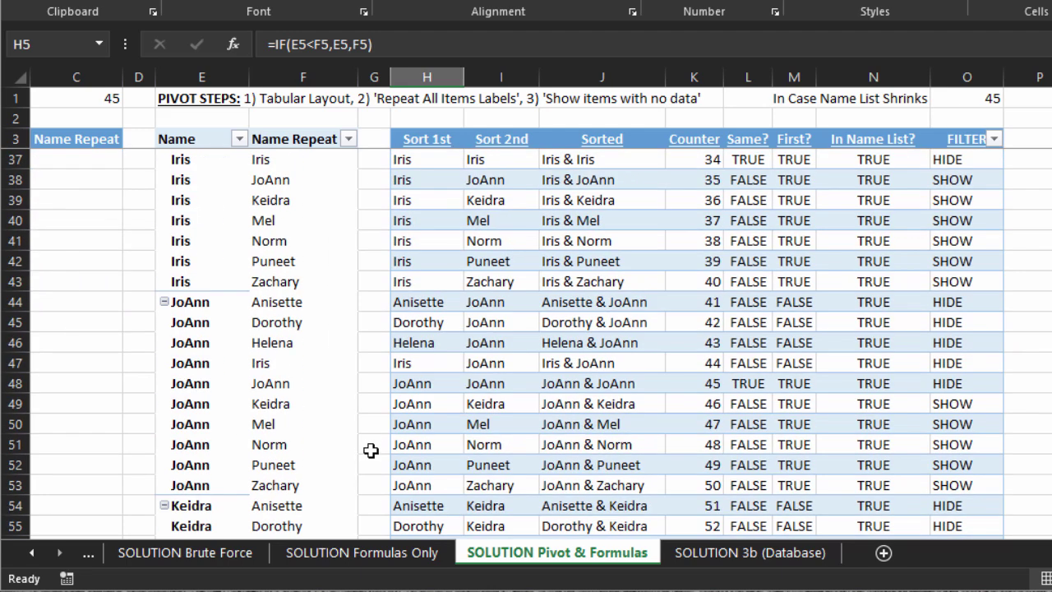
scroll(371, 450, "down", 1)
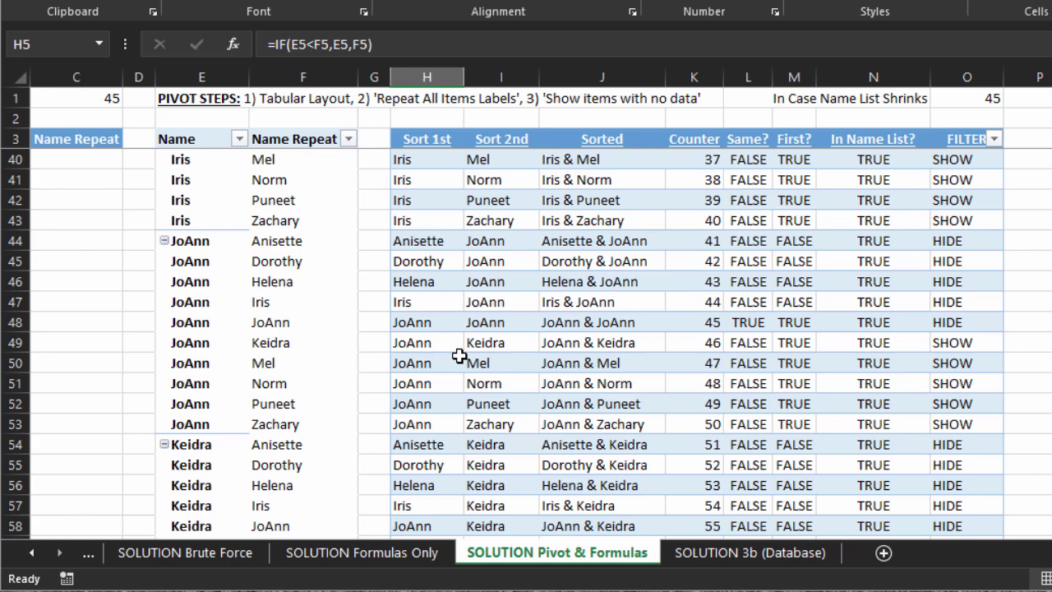
key("Right")
key("Right")
key("Down")
key("Down")
key("Down")
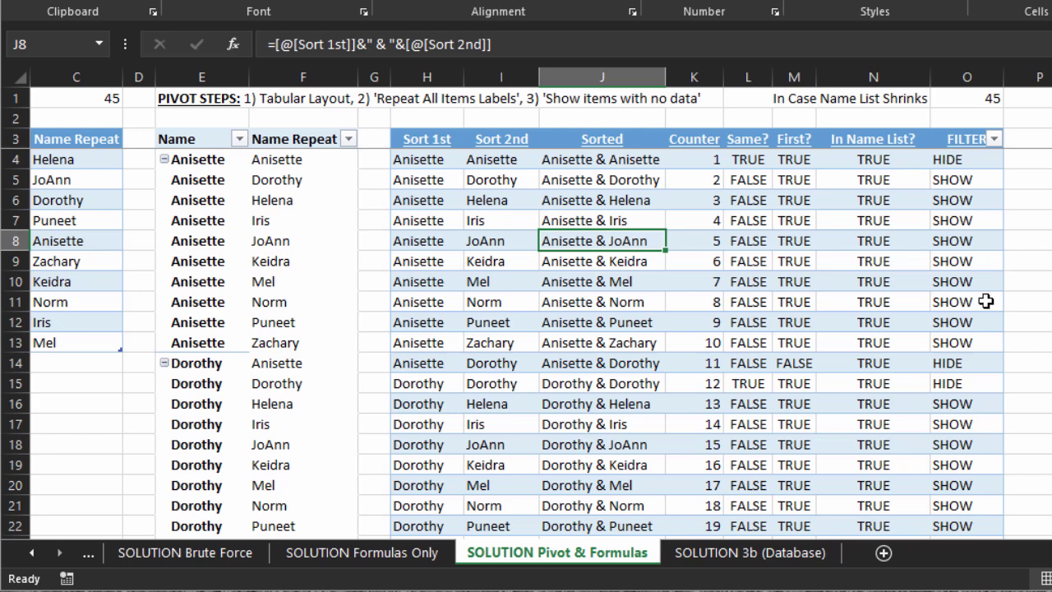
Step: Inspect the First? column formula in M34 and compare the repeated pairs elsewhere in the Sorted column
scroll(986, 301, "down", 6)
scroll(985, 302, "down", 2)
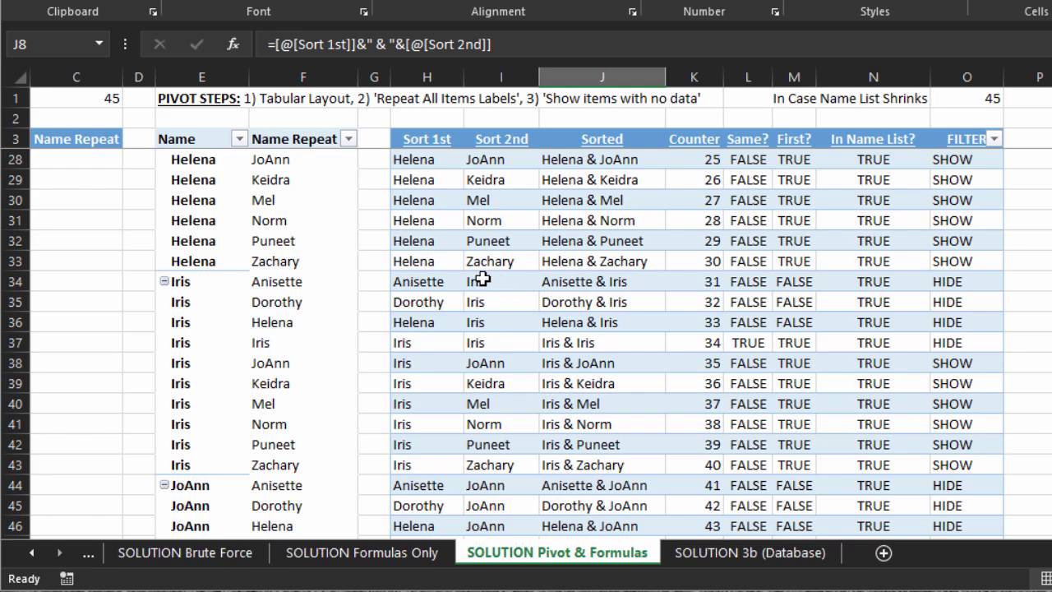
left_click(793, 280)
scroll(802, 392, "up", 8)
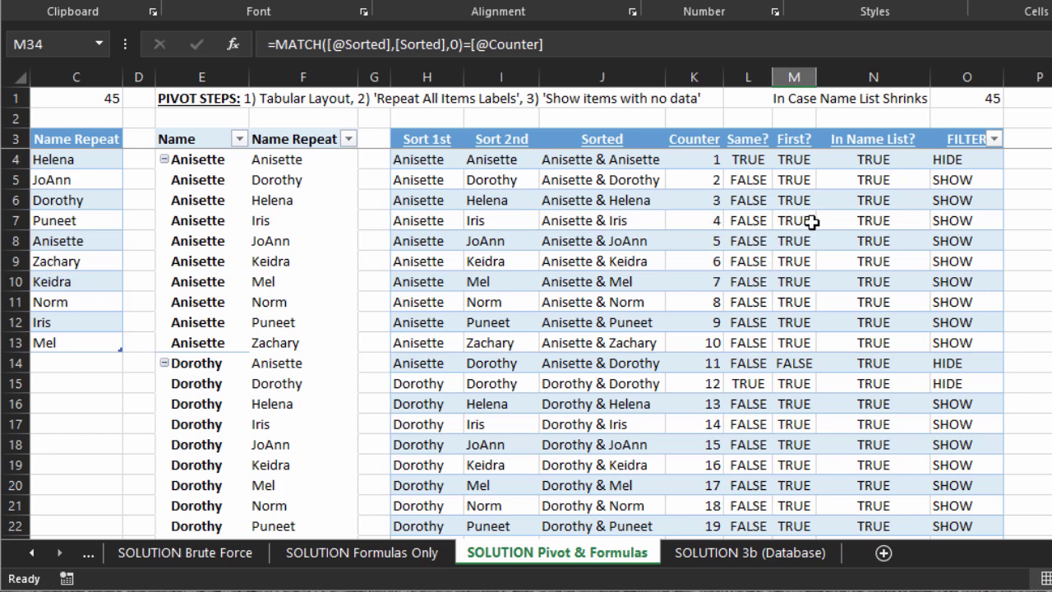
scroll(788, 261, "down", 7)
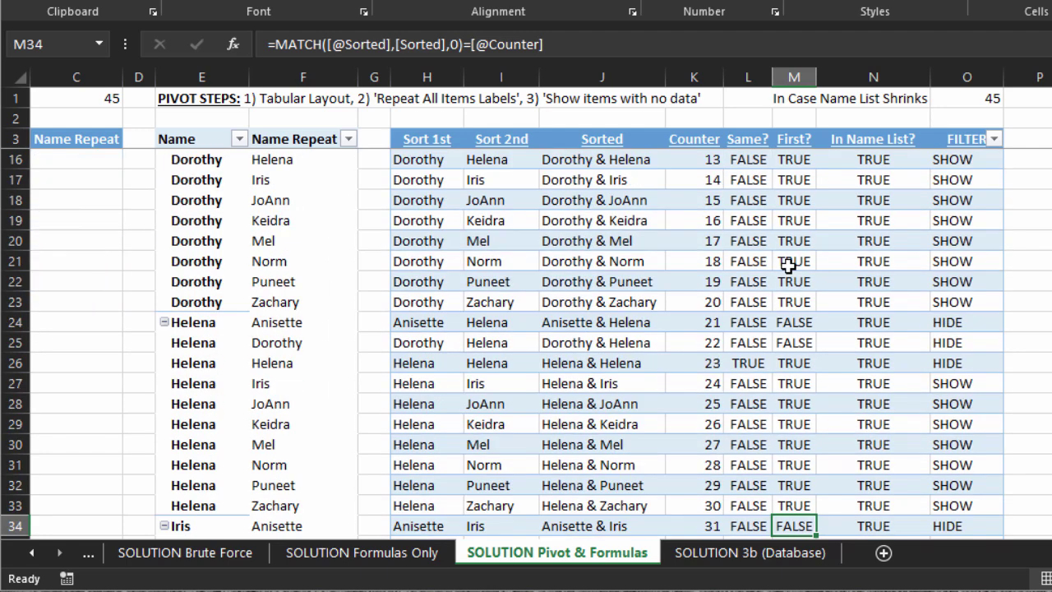
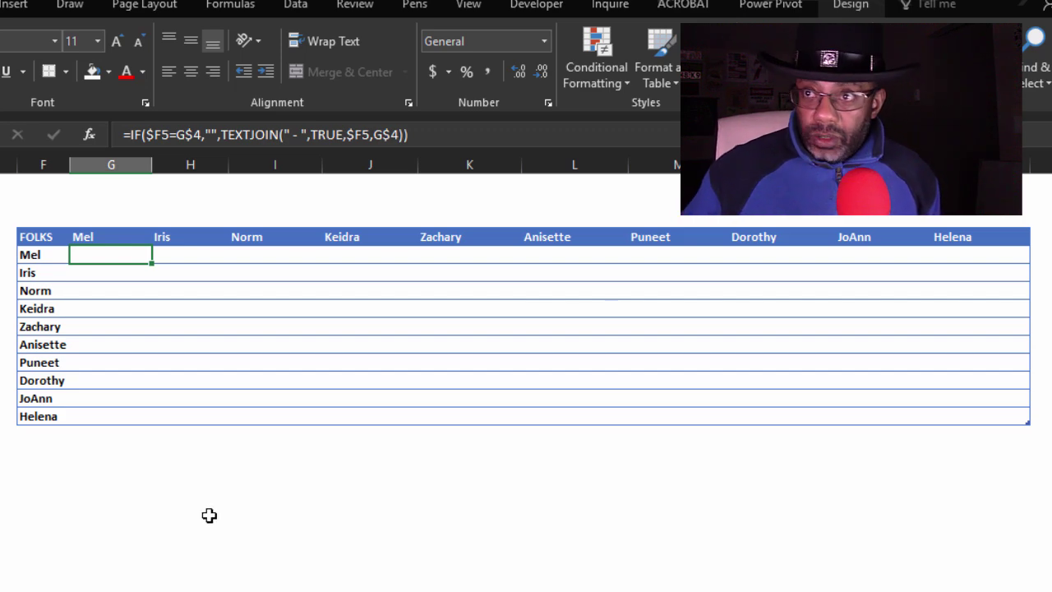
Step: Re-enter the existing IF/TEXTJOIN formula in G5 of the FOLKS matrix and fill it through the table's last column and last row
key("F2")
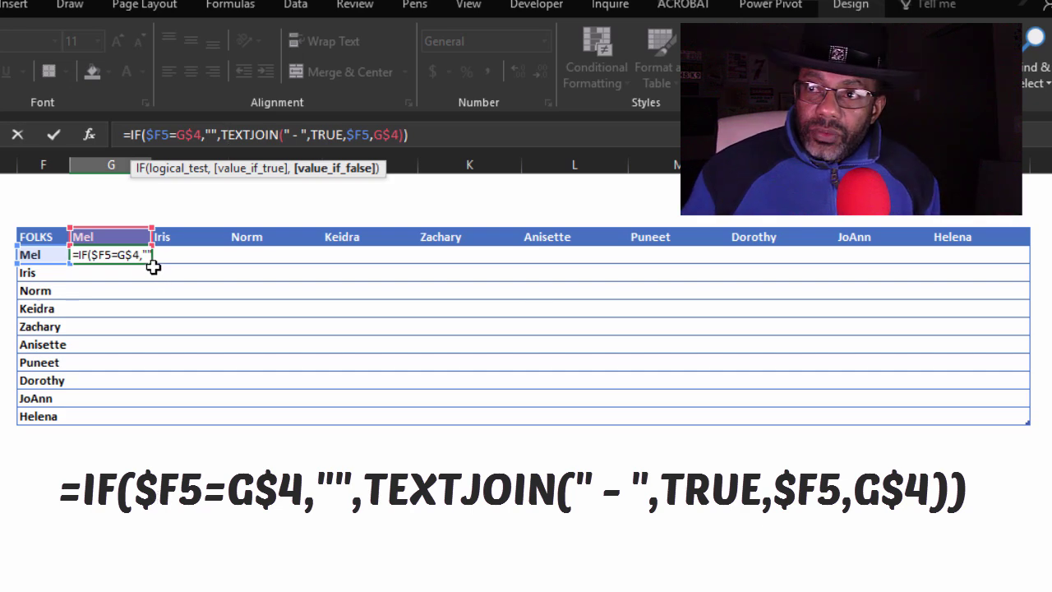
key("Return")
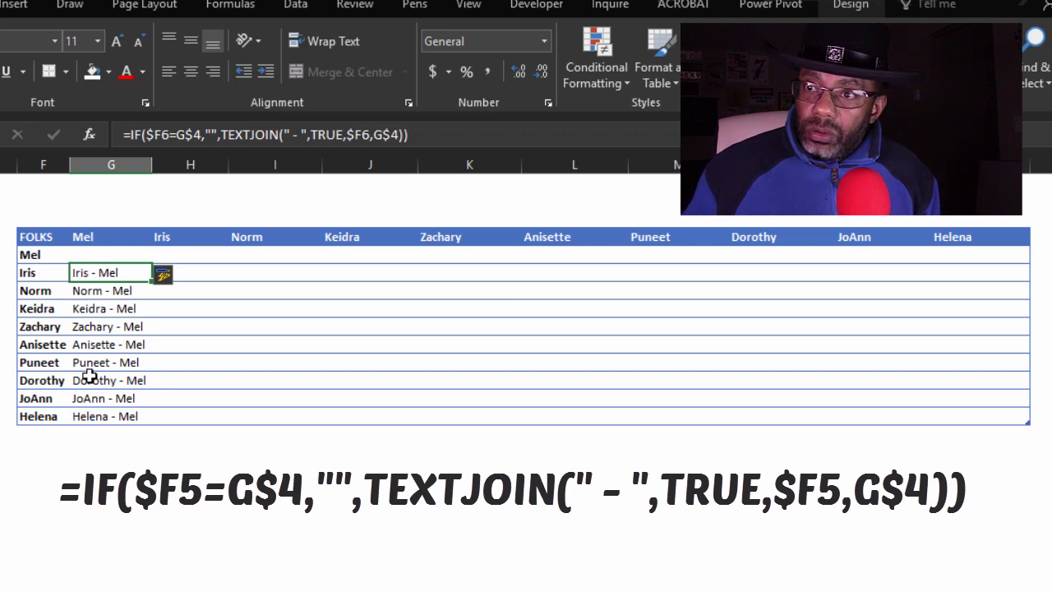
left_click(126, 254)
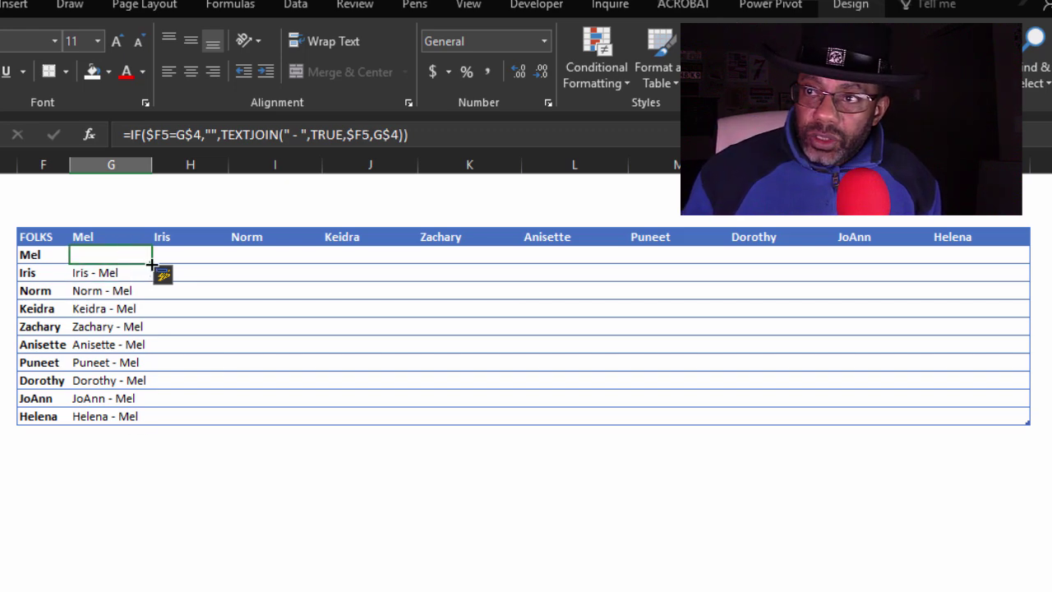
left_click_drag(152, 264, 994, 294)
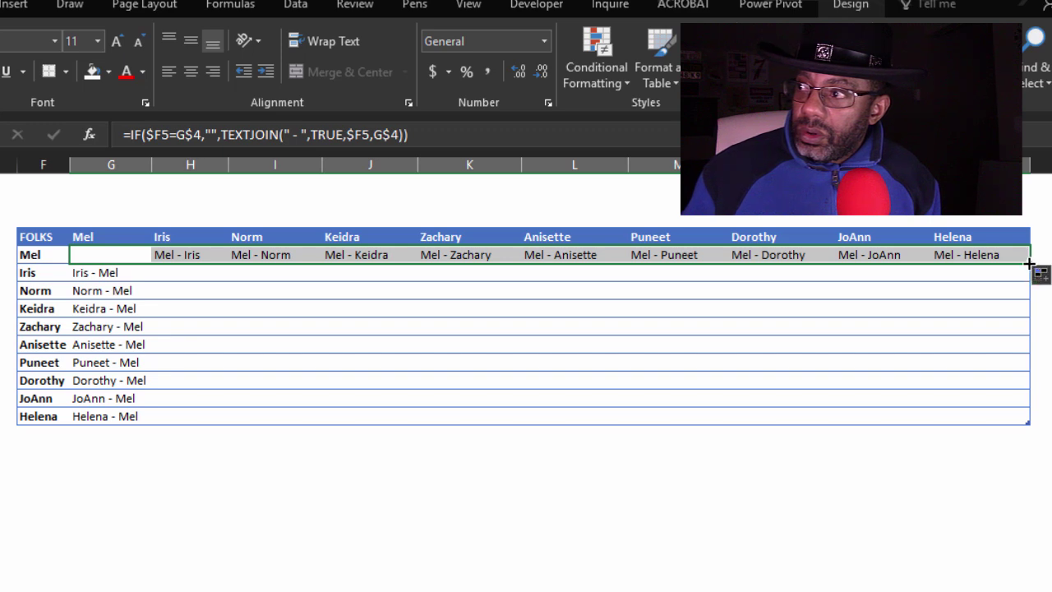
left_click_drag(1030, 264, 1031, 425)
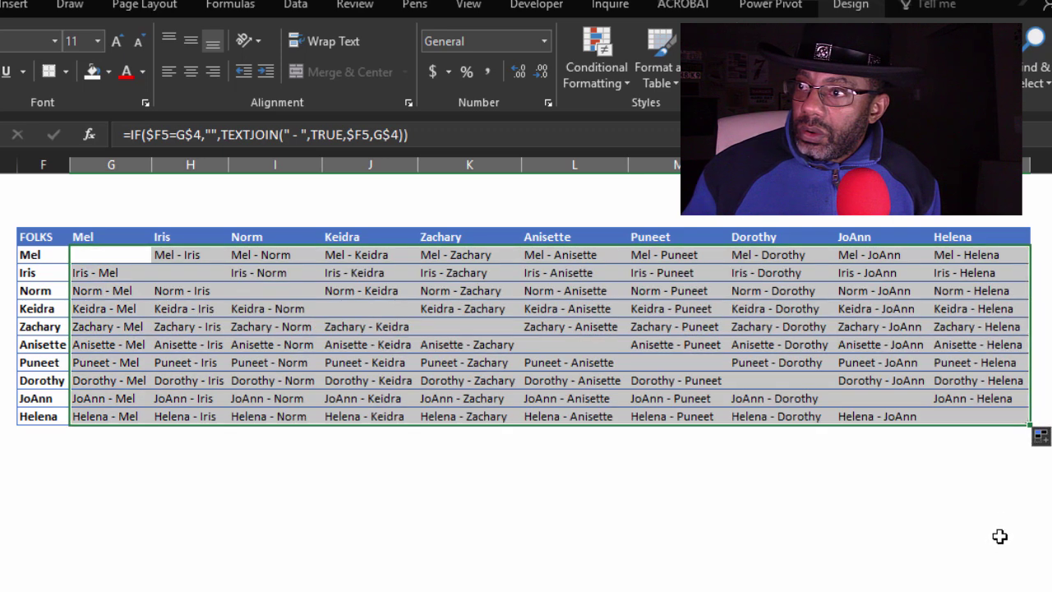
left_click(308, 527)
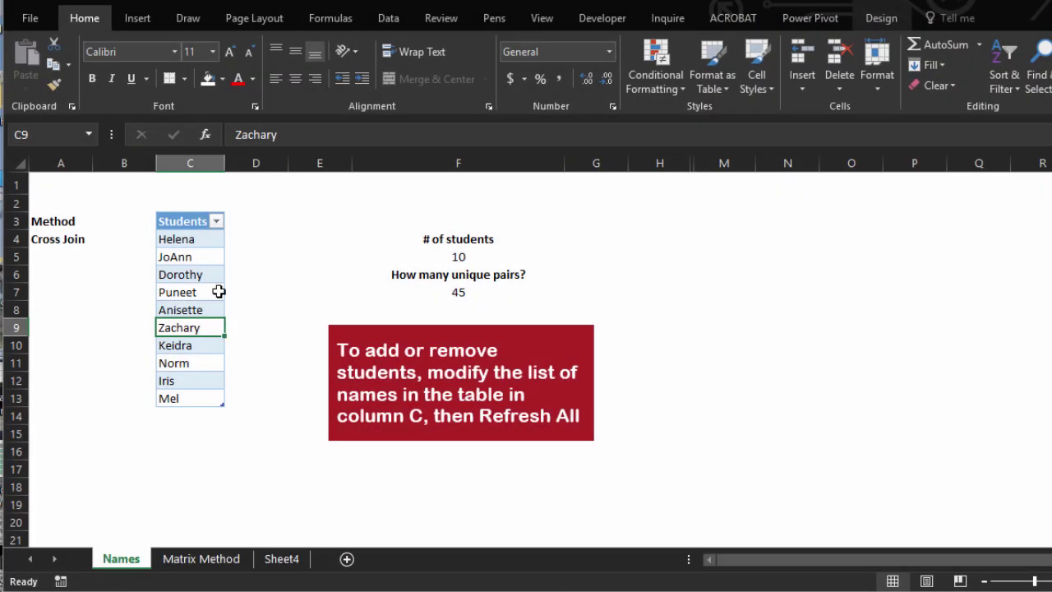
Step: Show the workbook queries and open the Students2 query for editing in the Query Editor
left_click(215, 291)
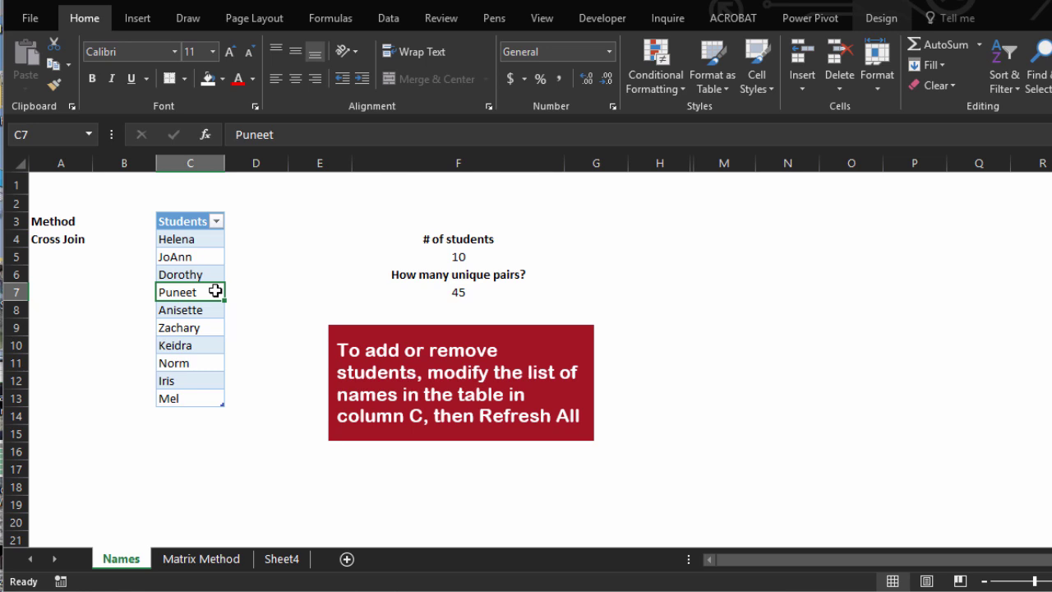
left_click(396, 20)
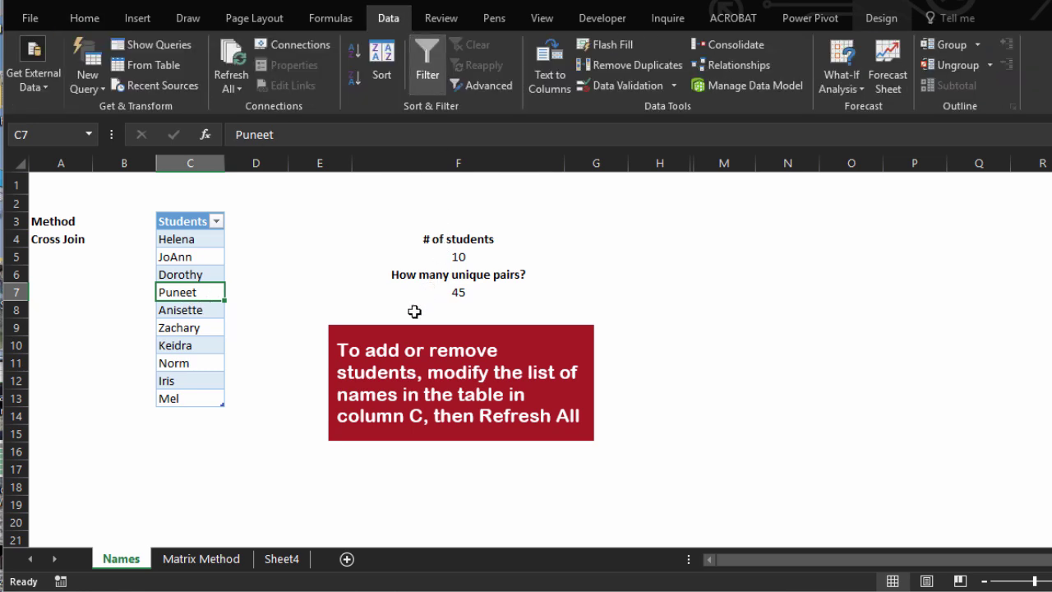
left_click(161, 46)
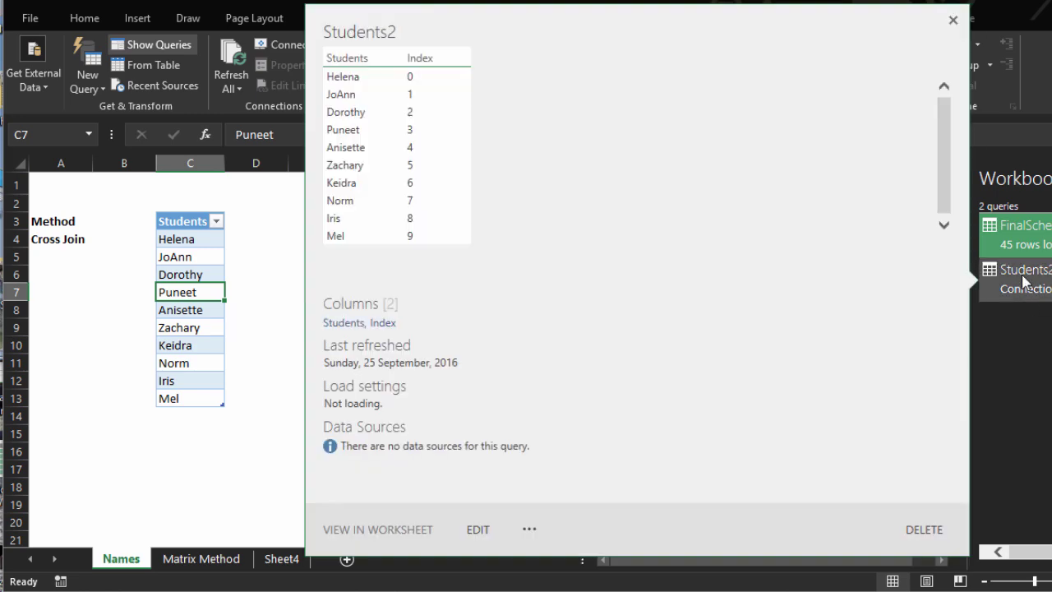
left_click(1025, 282)
mouse_move(1025, 282)
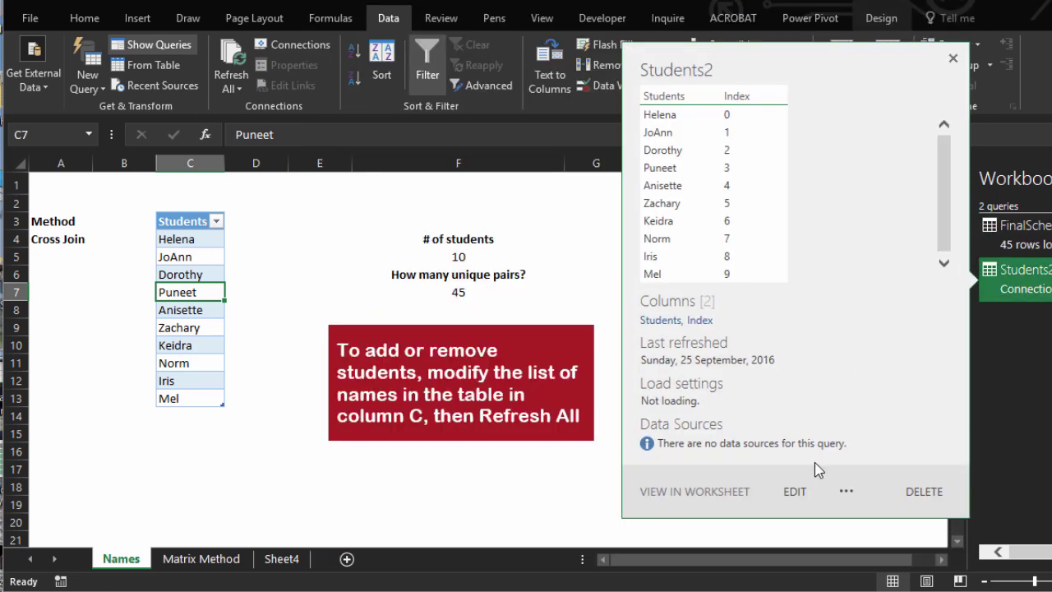
left_click(799, 502)
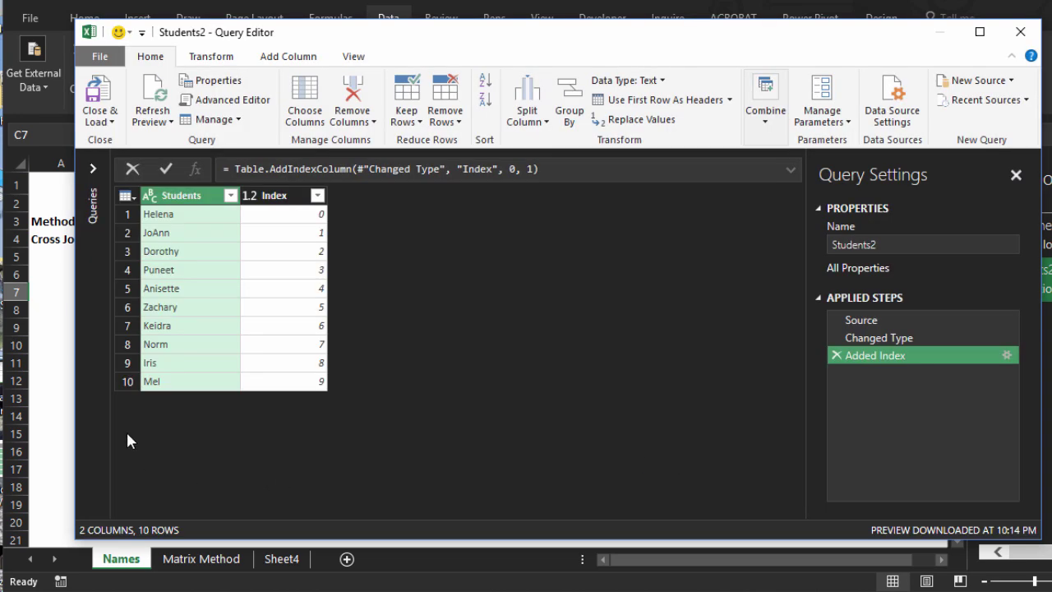
Step: Switch to the FinalSchedule query and examine its Source and Added Index steps
left_click(93, 169)
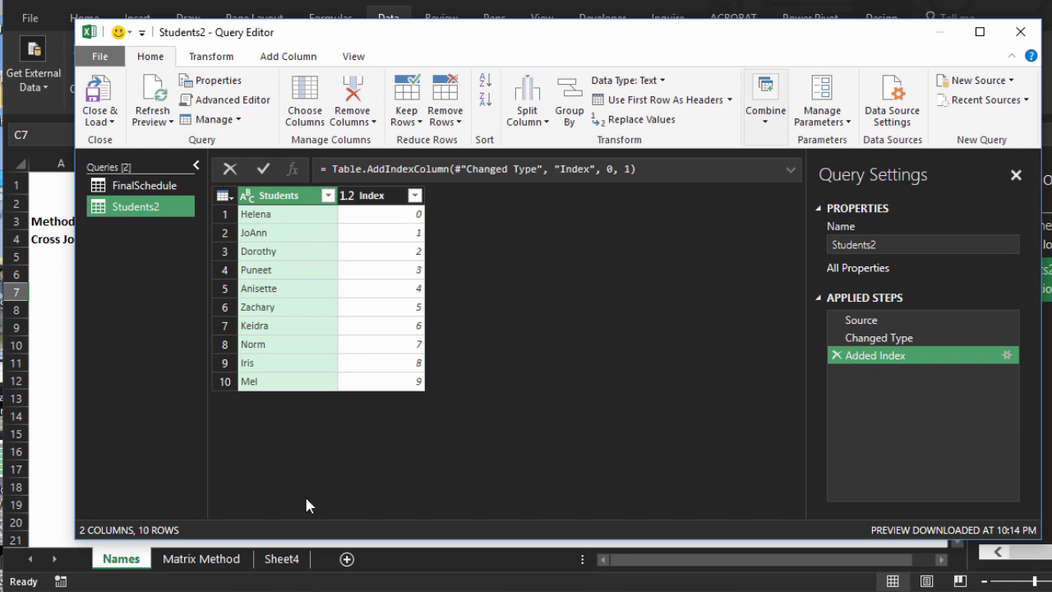
left_click(144, 187)
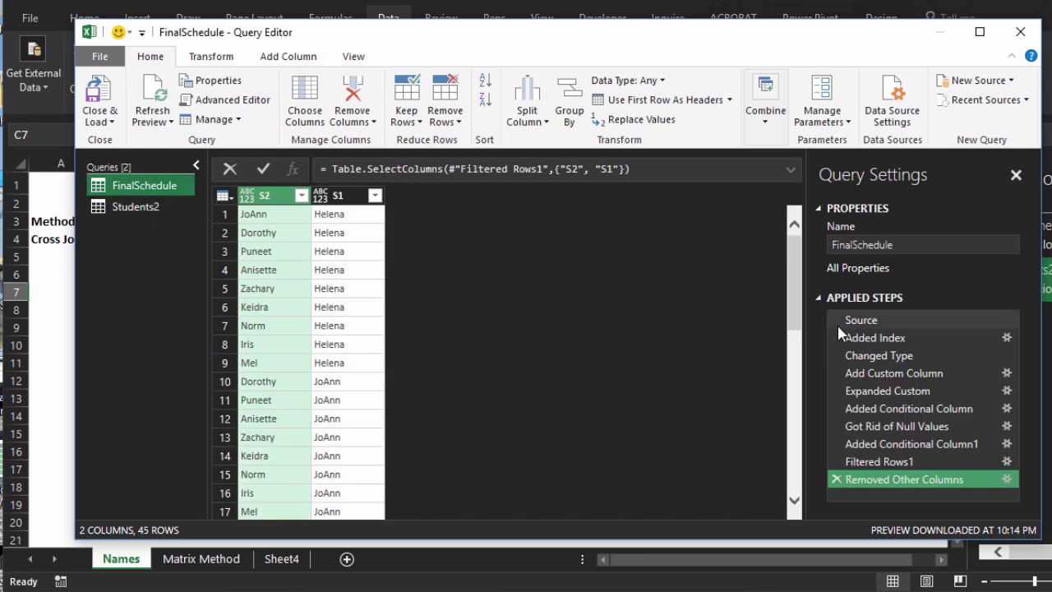
left_click(888, 320)
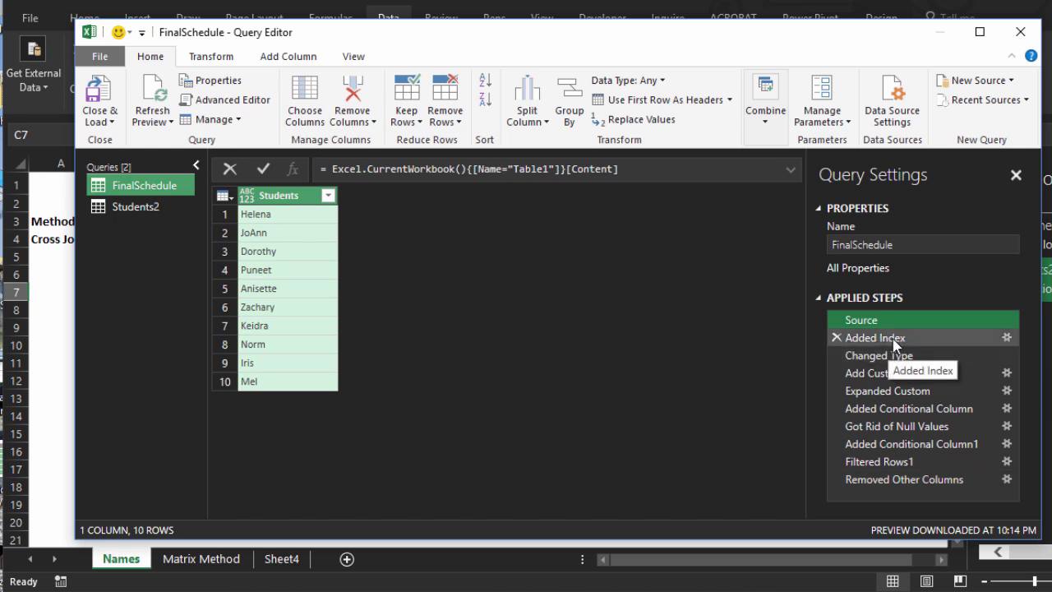
left_click(895, 340)
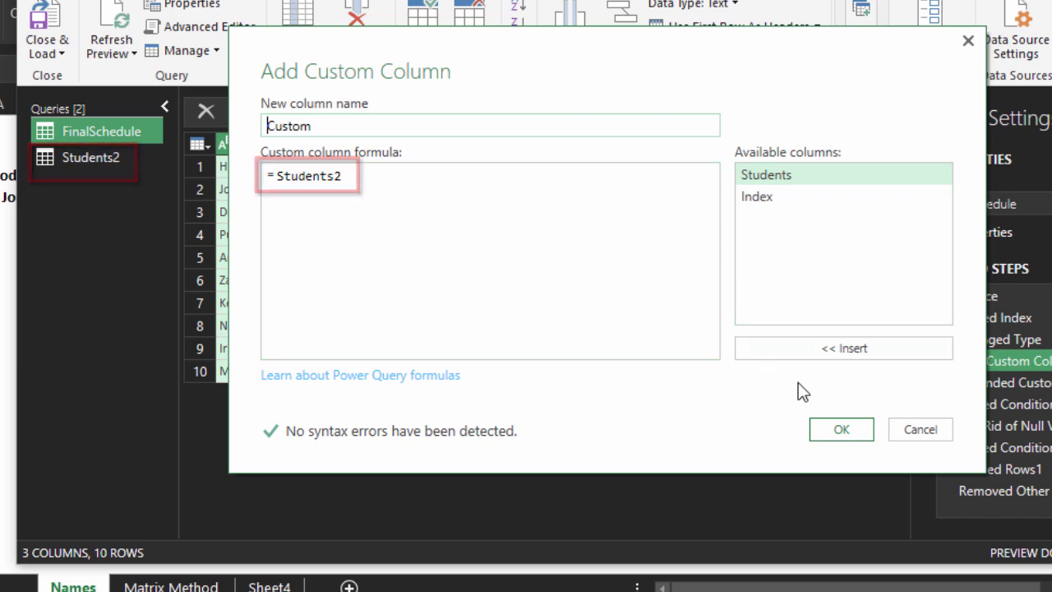
Step: Accept the existing custom column settings of FinalSchedule and review the rows produced by the Expanded Custom step
left_click(841, 430)
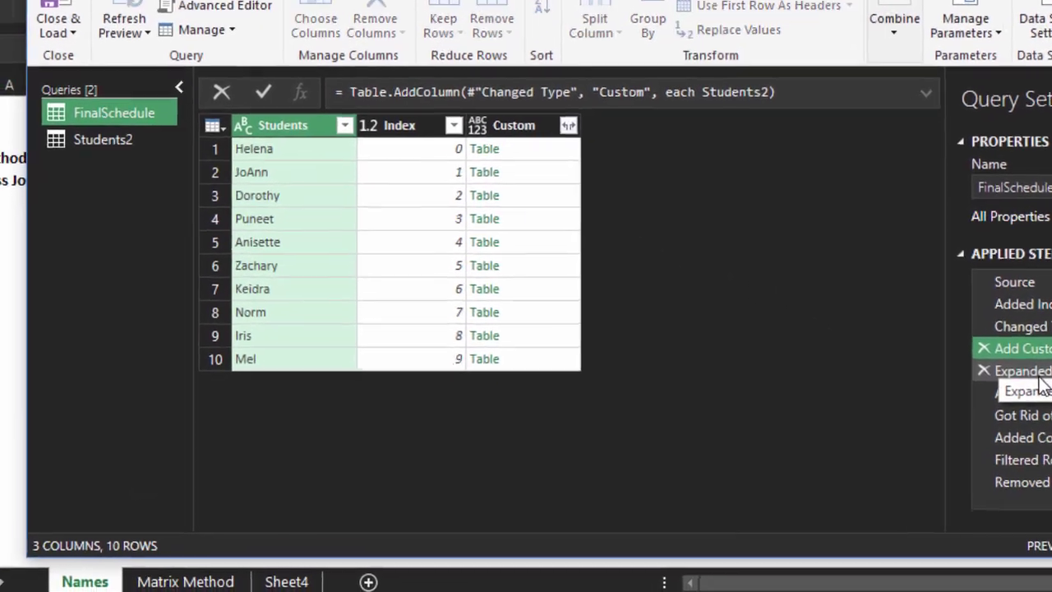
left_click(896, 405)
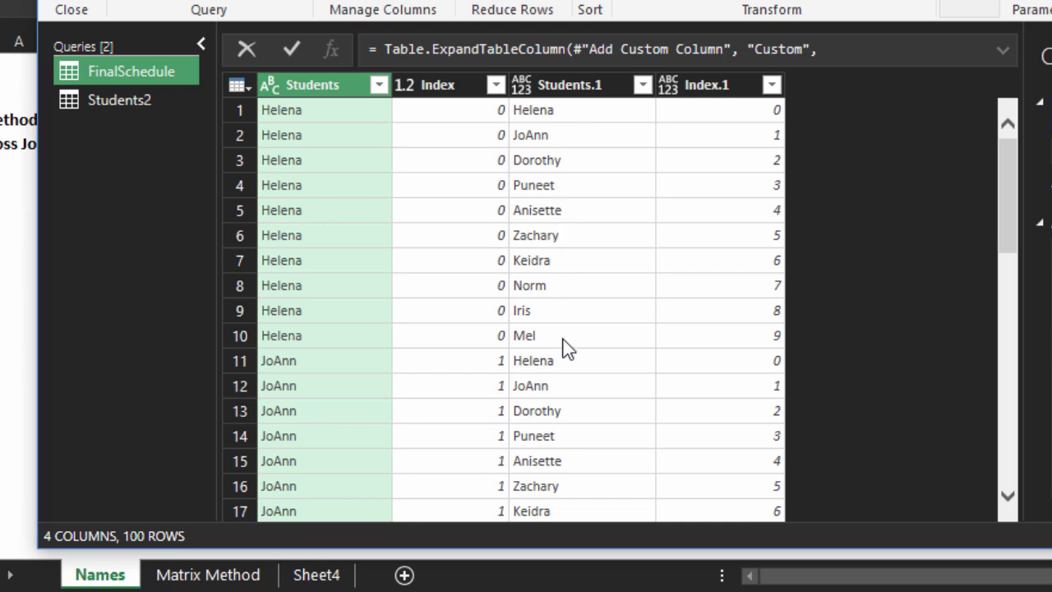
scroll(567, 352, "down", 11)
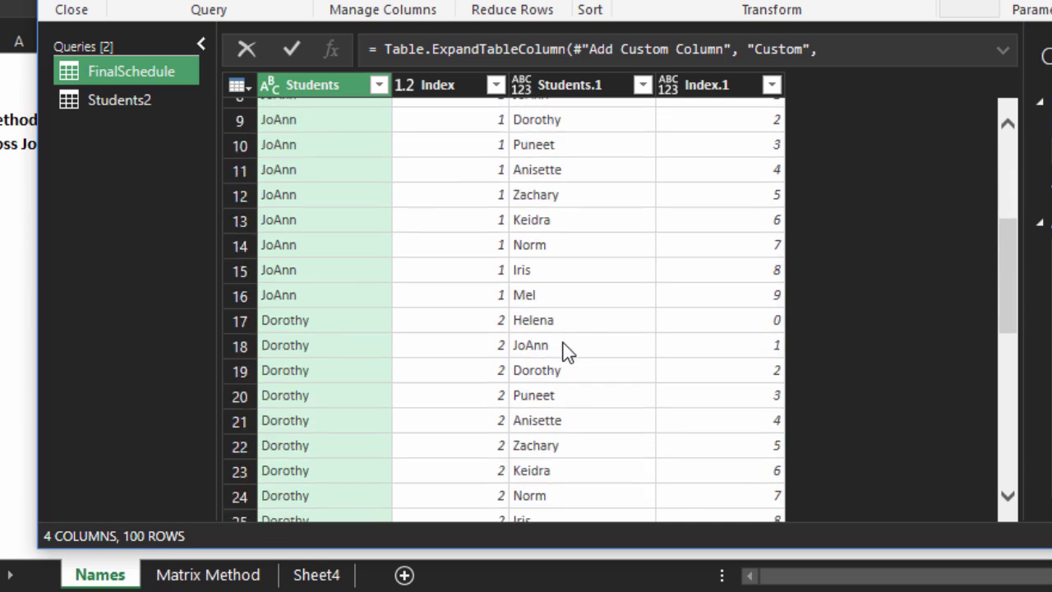
scroll(567, 352, "down", 17)
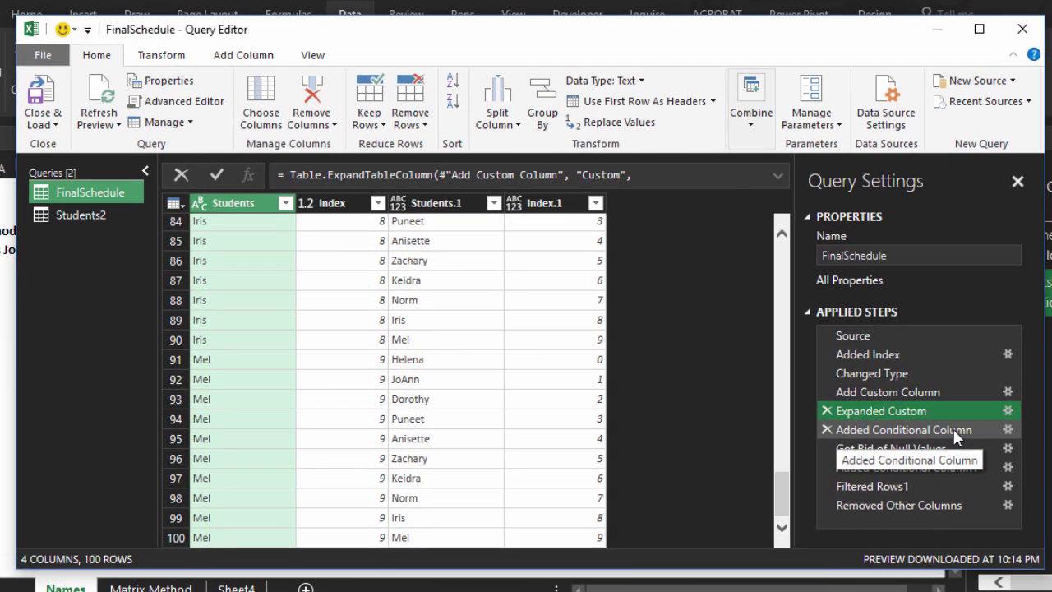
Step: Open the settings of the first Added Conditional Column step and compare its S1 rule with the preview rows
left_click(999, 431)
left_click(1008, 430)
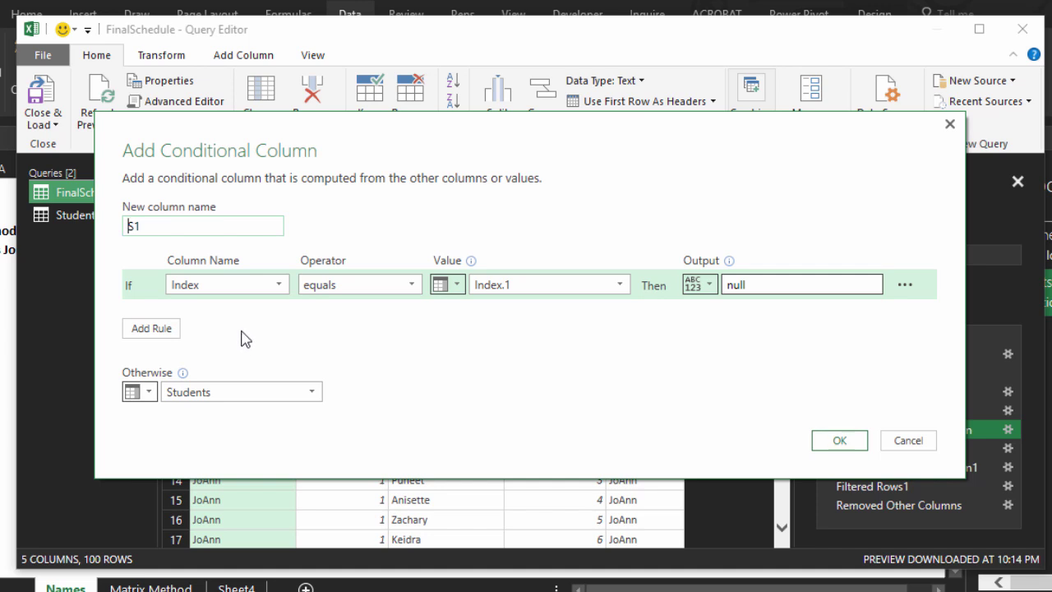
left_click_drag(321, 134, 325, 285)
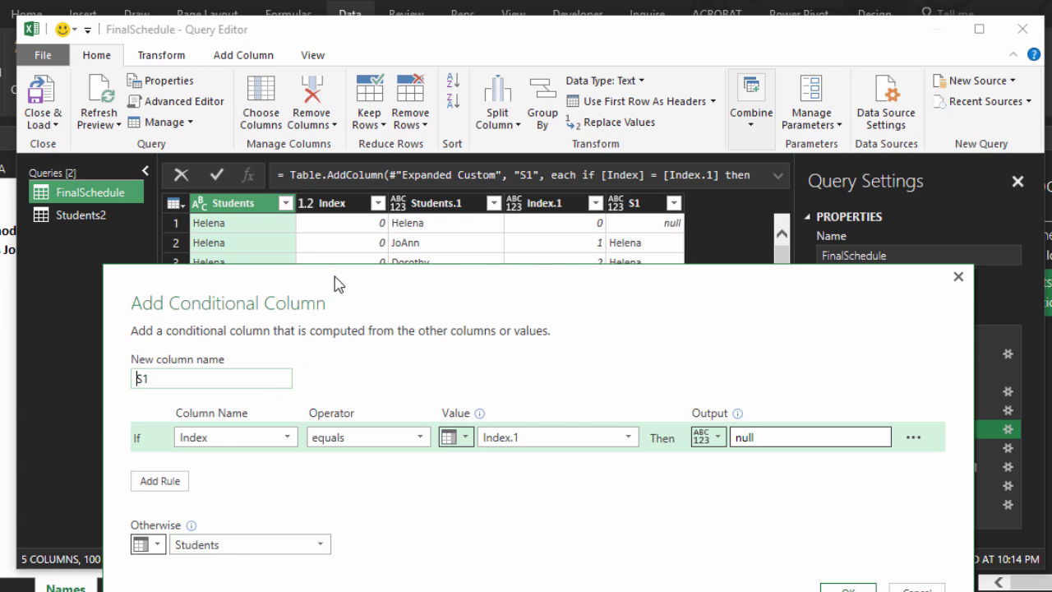
left_click_drag(335, 284, 319, 312)
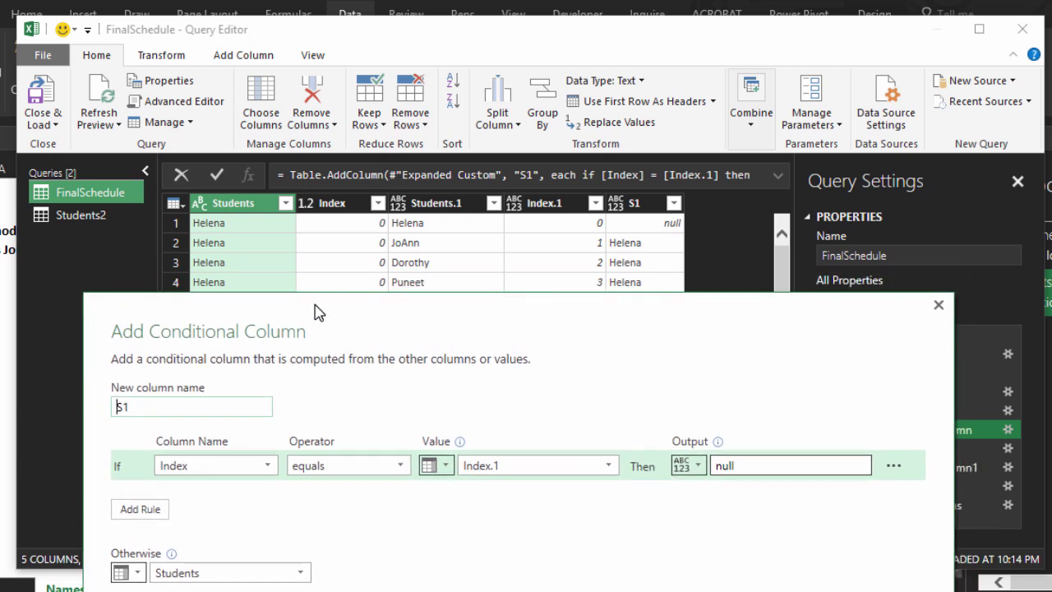
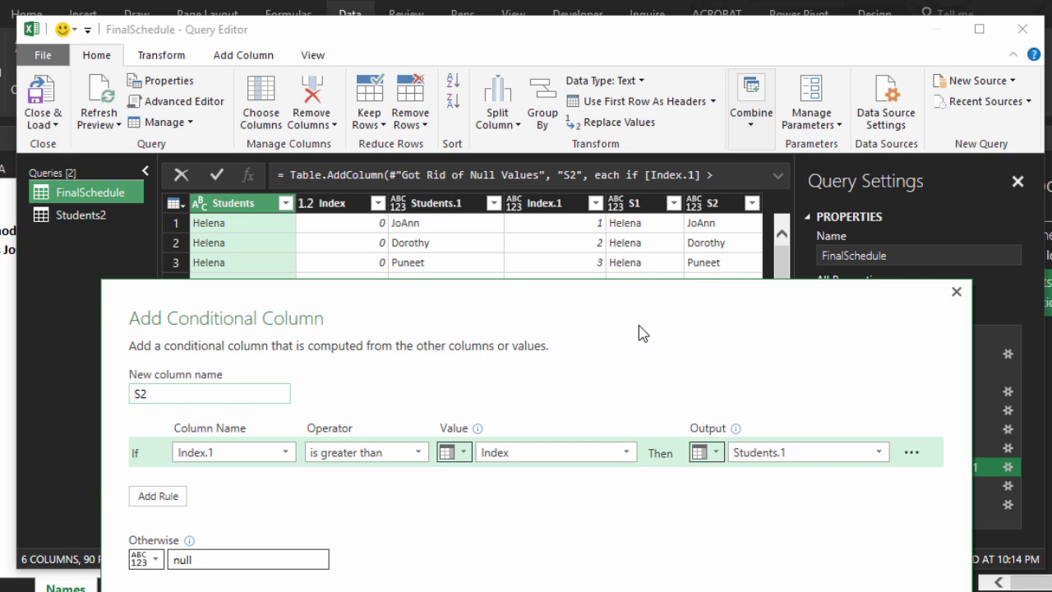
Step: Close the S2 conditional column settings and review the S2 values across the Added Conditional Column1 rows
key("Escape")
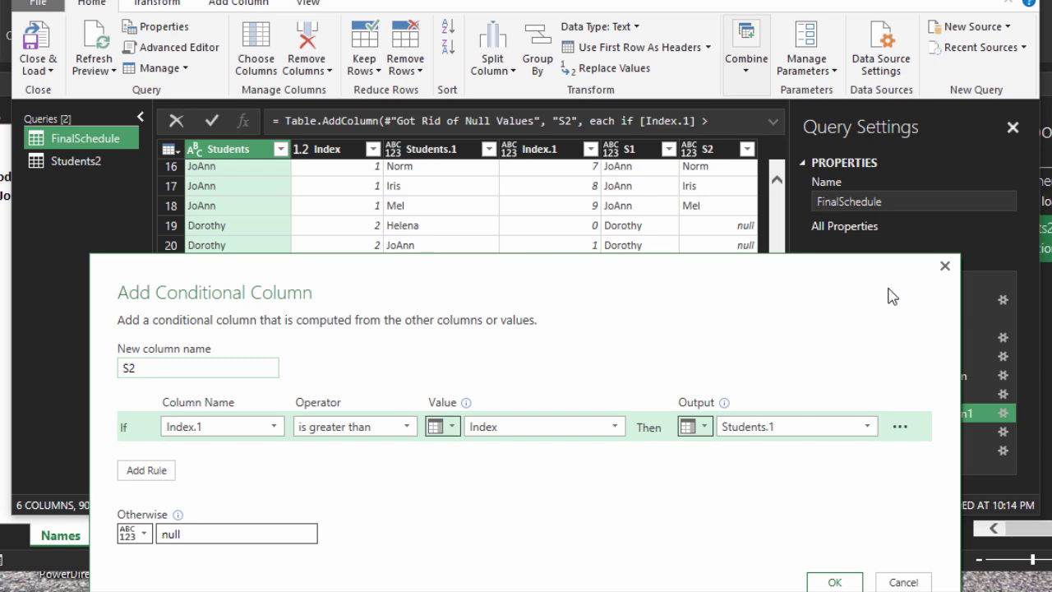
left_click(834, 582)
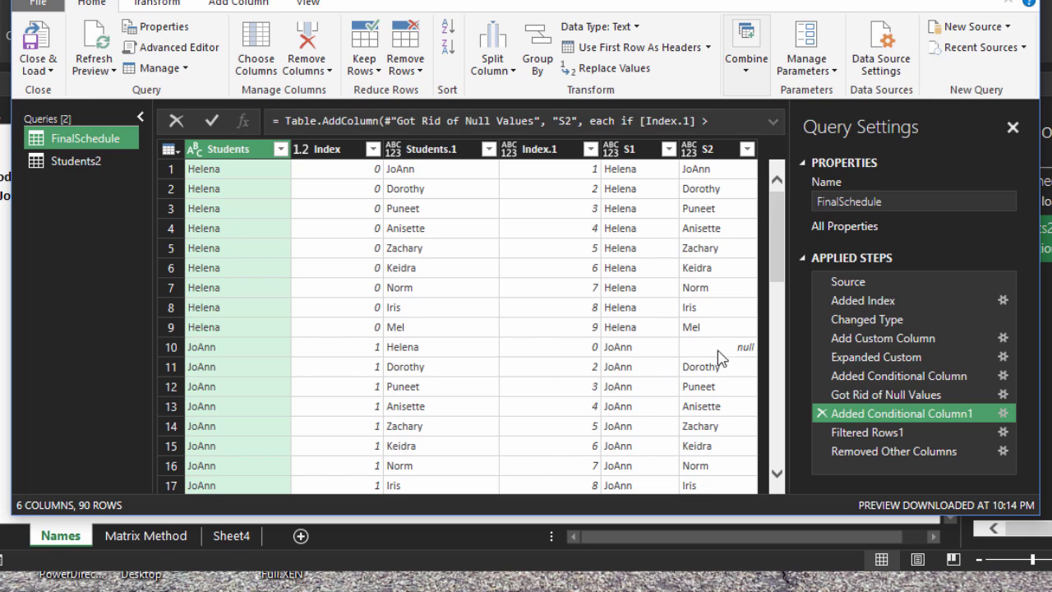
scroll(727, 352, "down", 5)
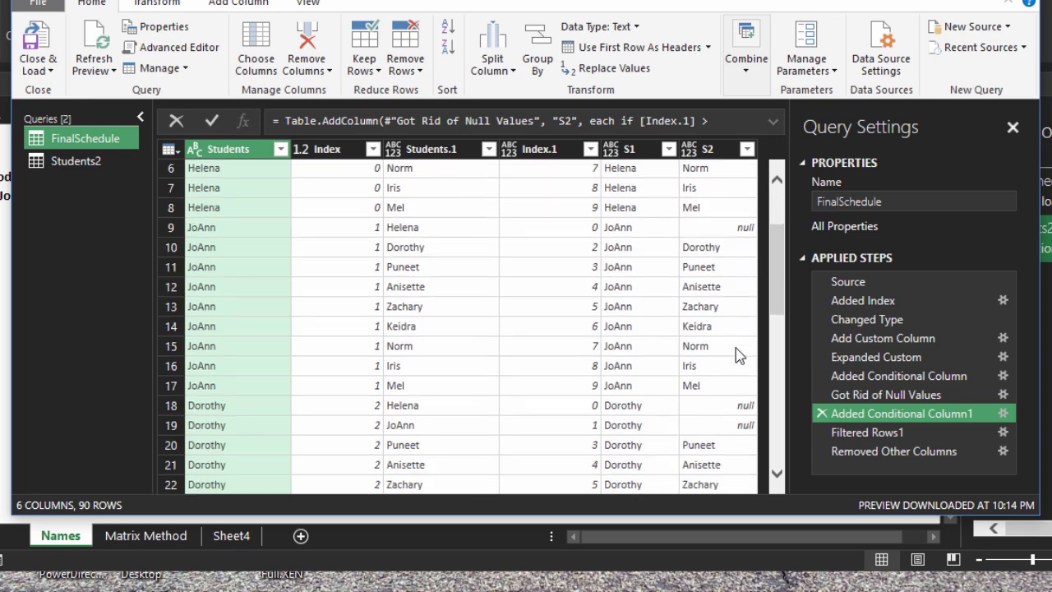
scroll(715, 337, "up", 3)
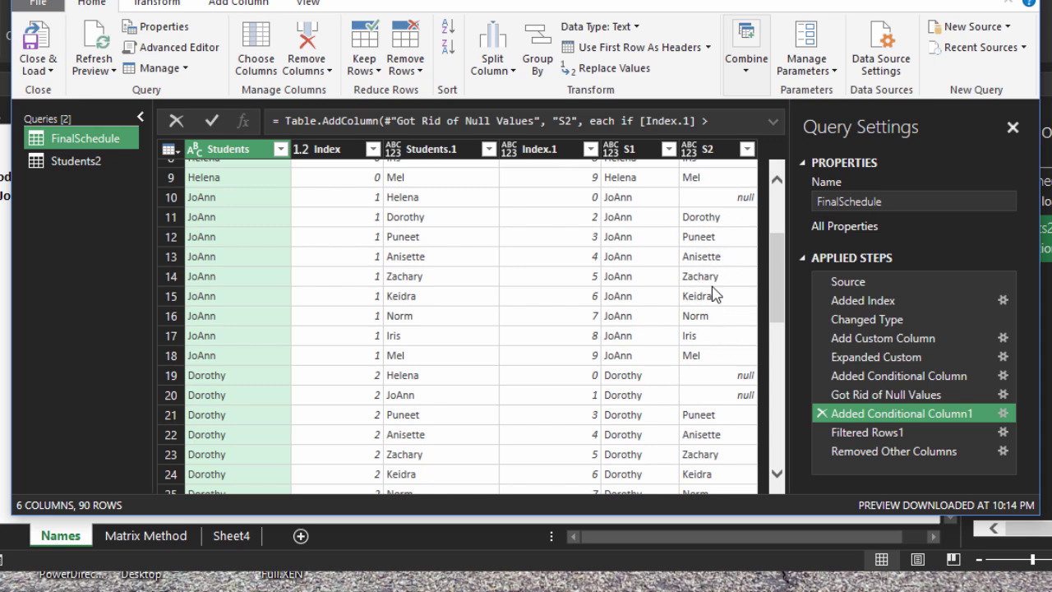
Step: Examine the rows produced by the Filtered Rows1 step and the S2 and S1 pairs kept by Removed Other Columns
left_click(880, 436)
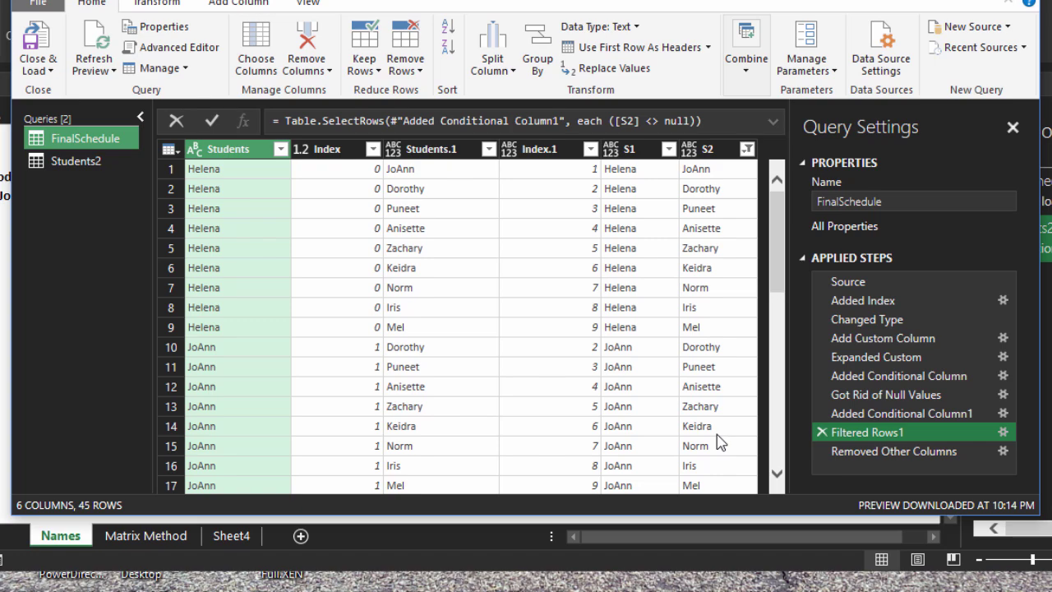
scroll(637, 345, "down", 6)
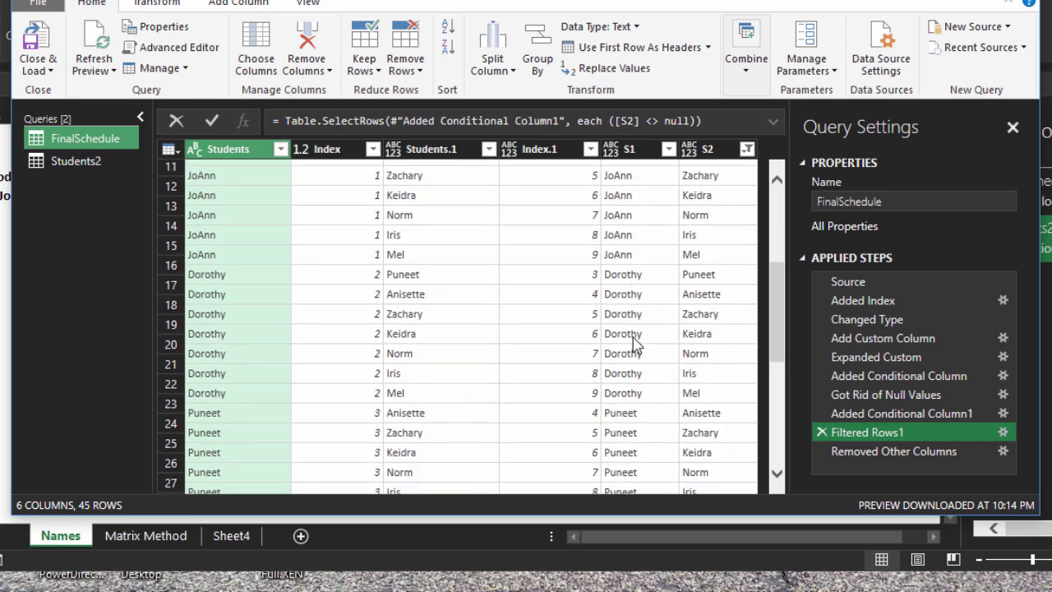
scroll(637, 345, "up", 8)
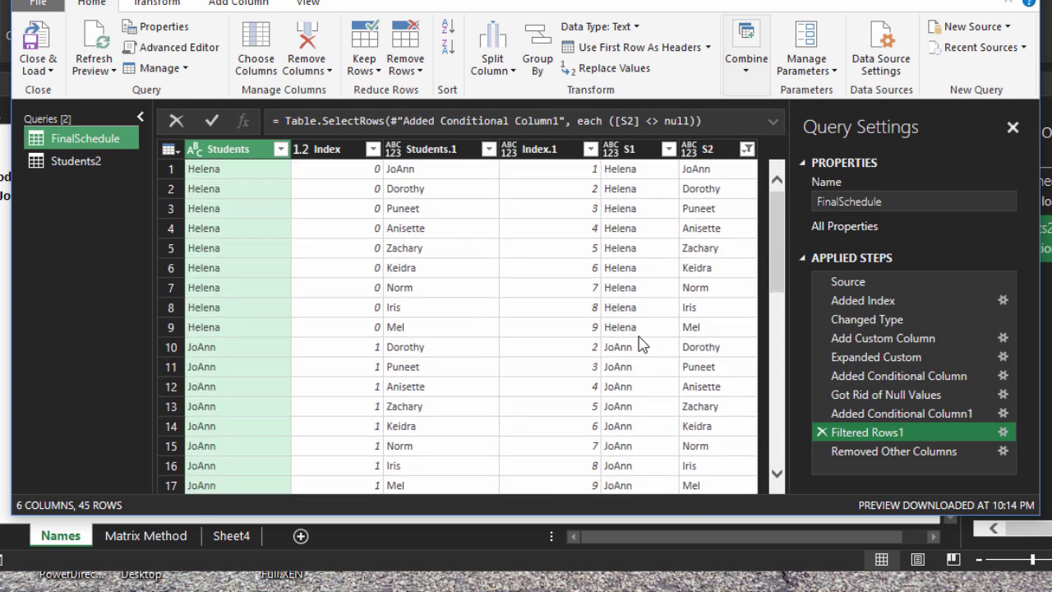
left_click(902, 452)
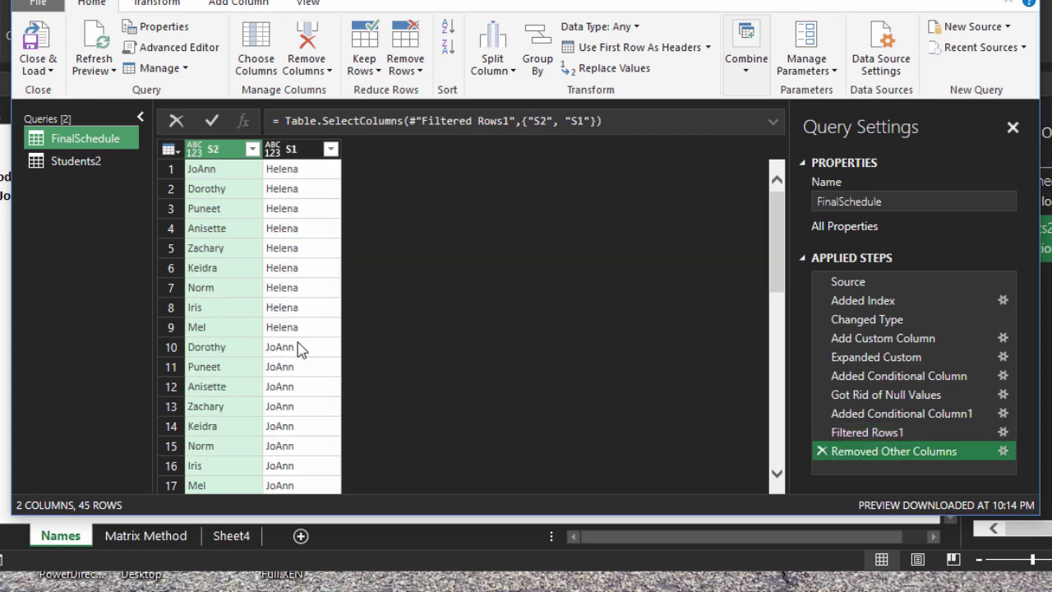
scroll(289, 347, "down", 8)
scroll(280, 344, "up", 5)
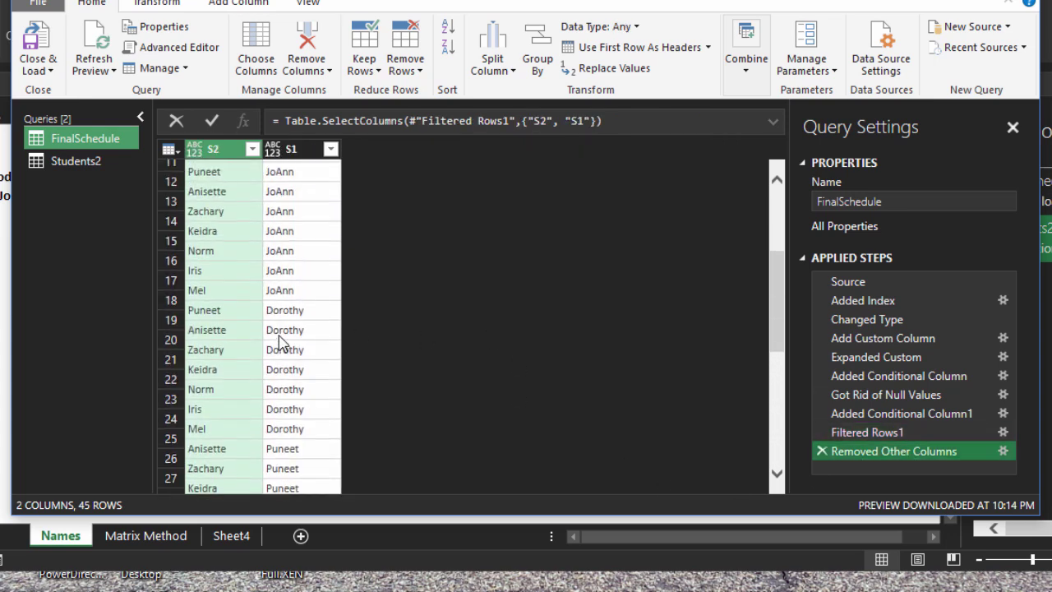
scroll(280, 344, "up", 3)
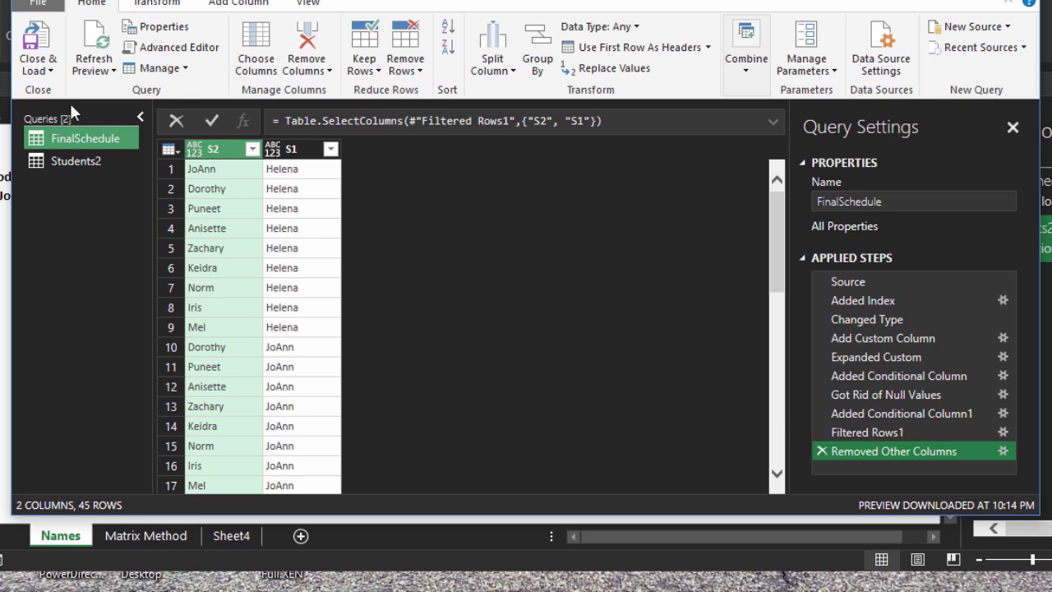
Step: Close and load the query, unhide the columns between H and M on Names, and review the FINAL PAIRS table
left_click(37, 64)
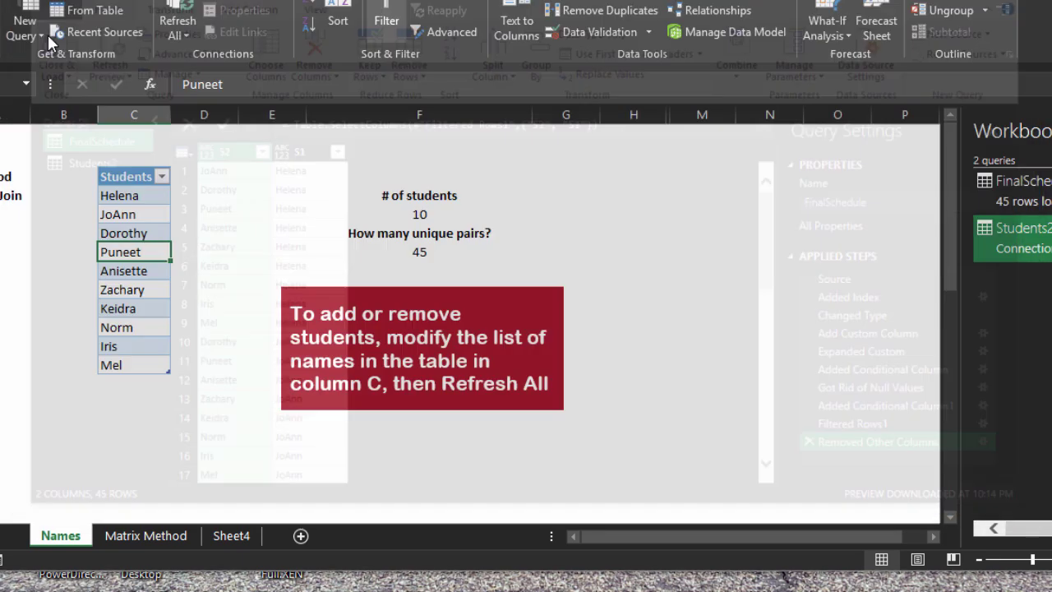
left_click_drag(664, 111, 695, 111)
right_click(695, 116)
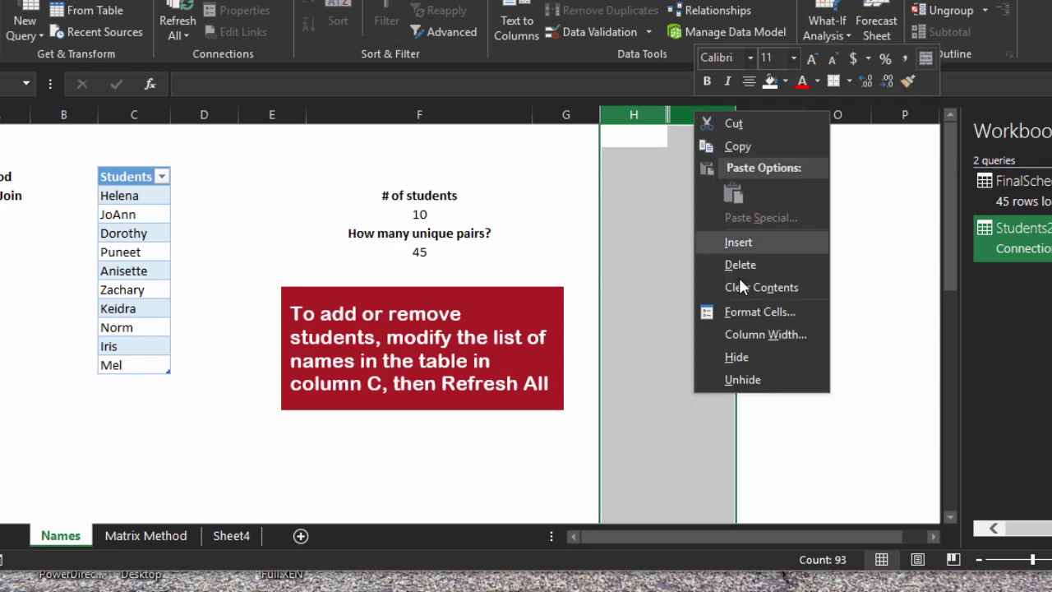
left_click(744, 380)
left_click(768, 383)
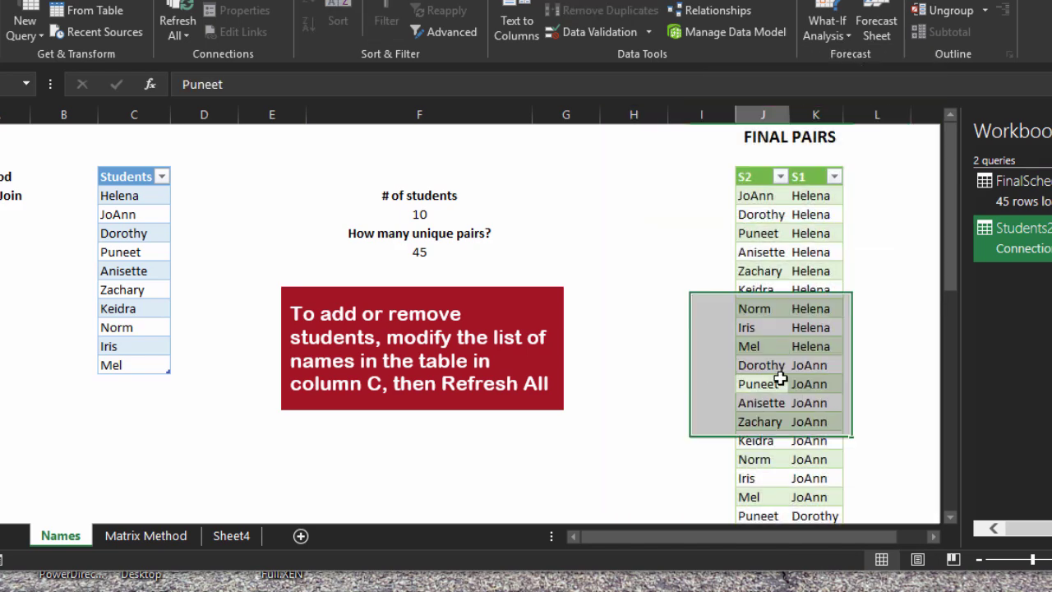
scroll(787, 378, "down", 12)
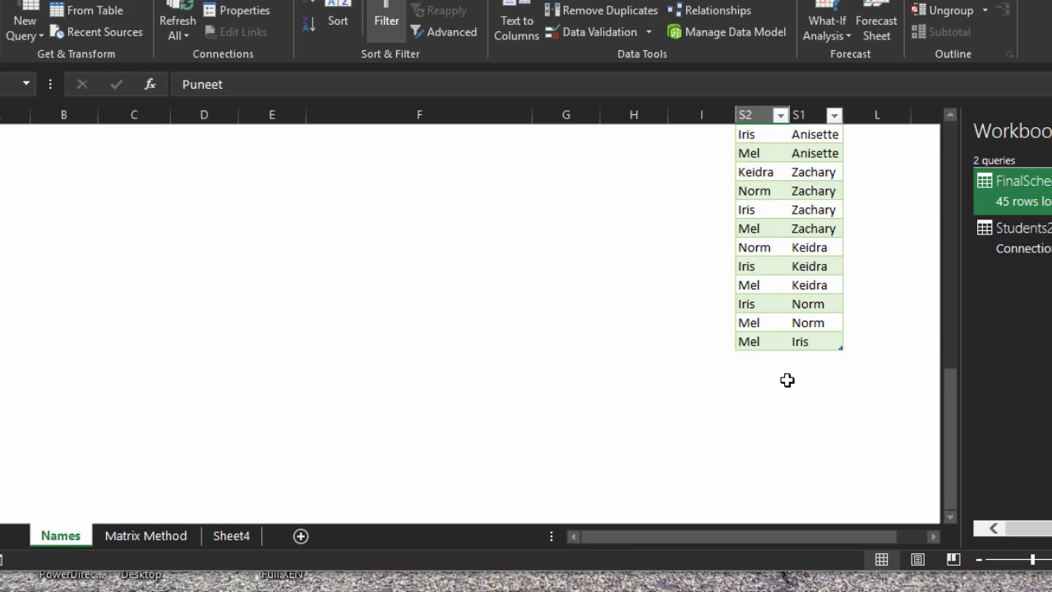
scroll(787, 380, "up", 12)
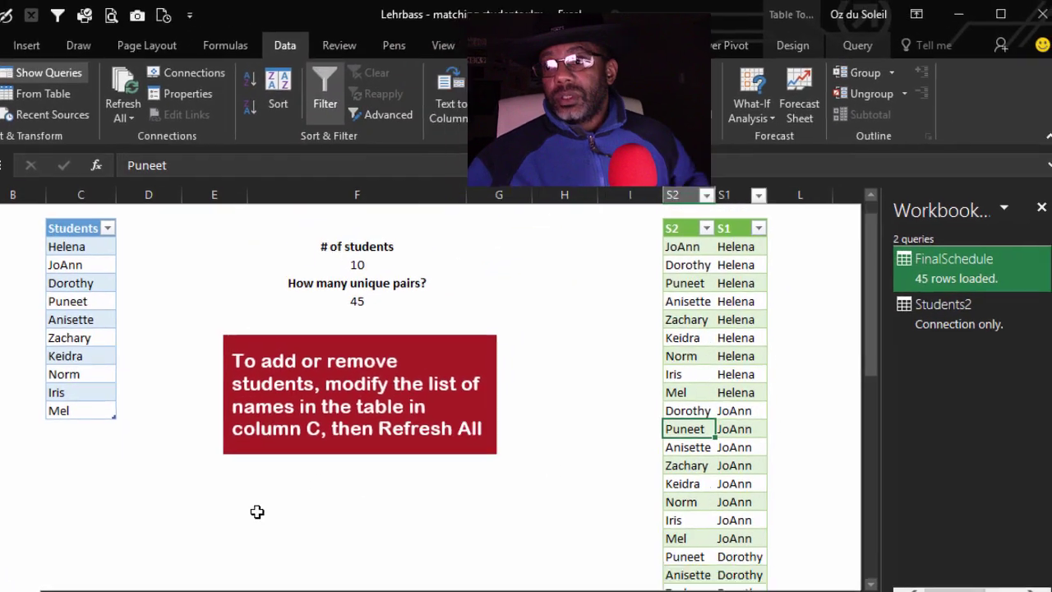
Step: Move the twelve extra names from lower in column C to directly beneath the last row of the Students table
scroll(293, 487, "down", 7)
left_click_drag(87, 250, 107, 448)
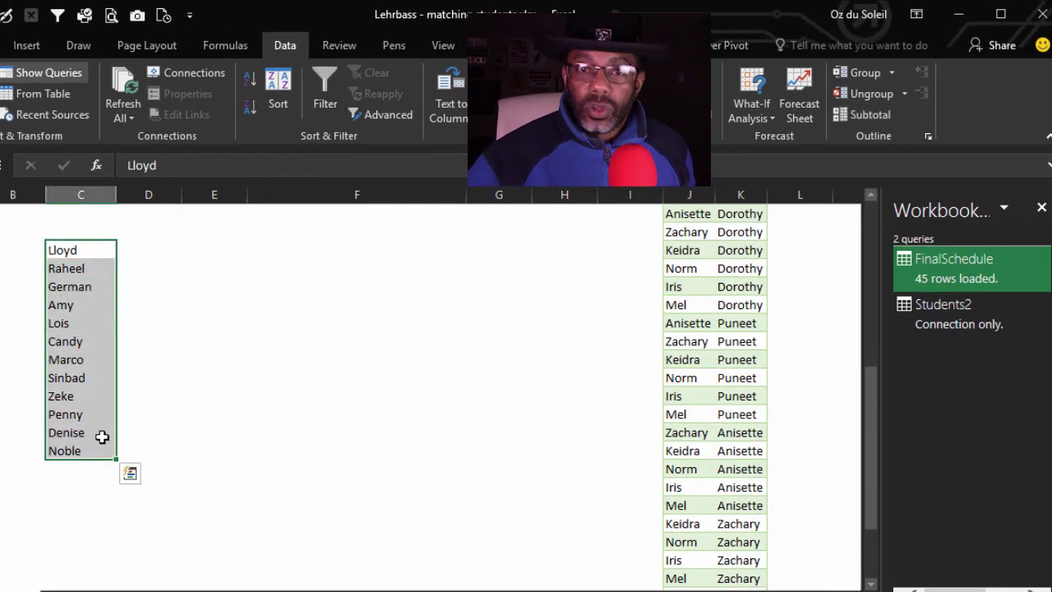
scroll(101, 434, "up", 5)
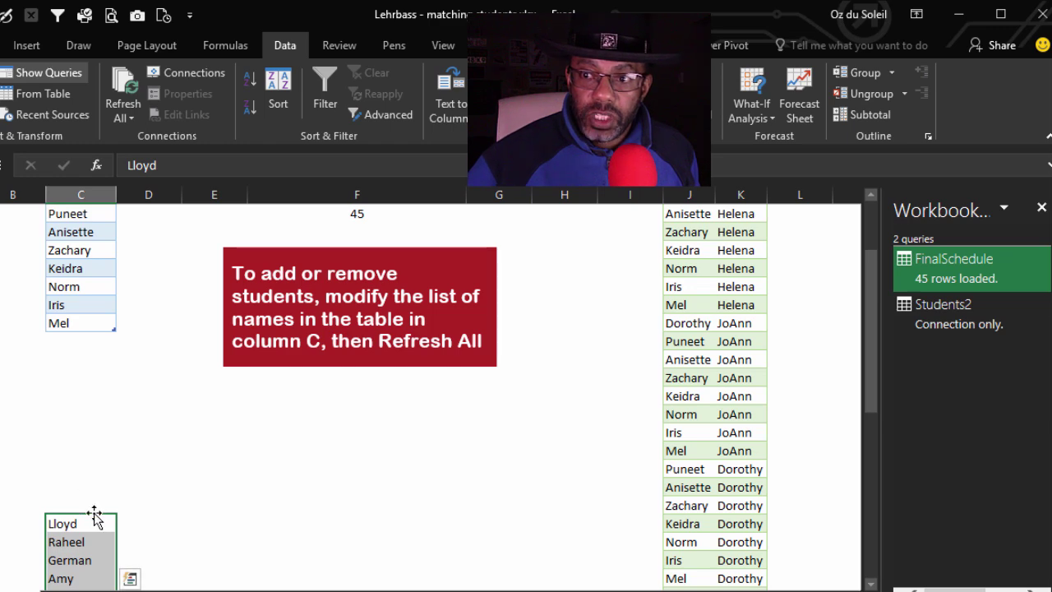
left_click_drag(95, 514, 82, 339)
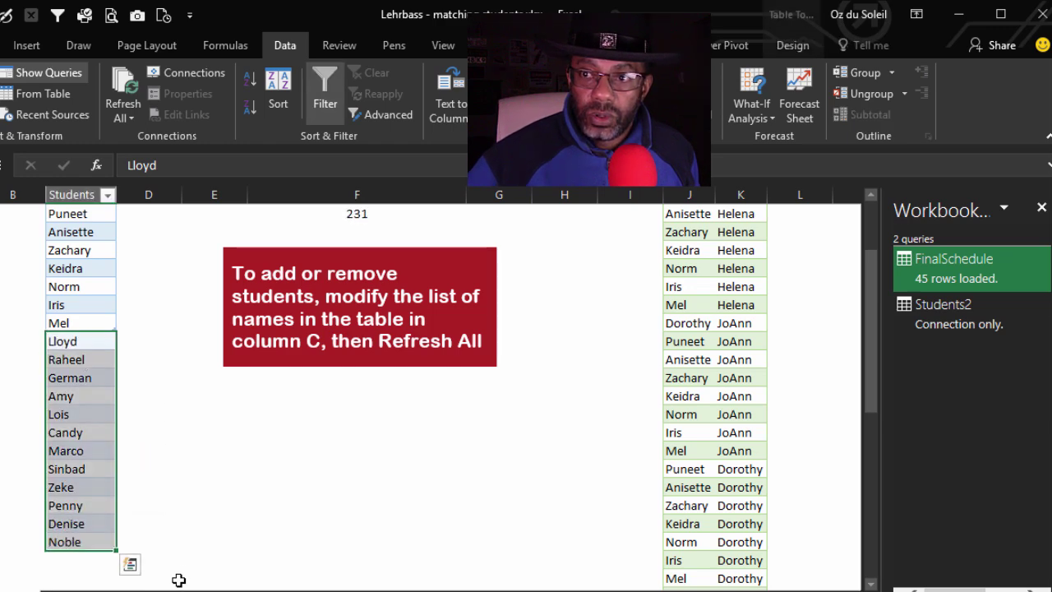
Step: Refresh all queries so the FINAL PAIRS table includes the students added to column C
scroll(156, 531, "up", 2)
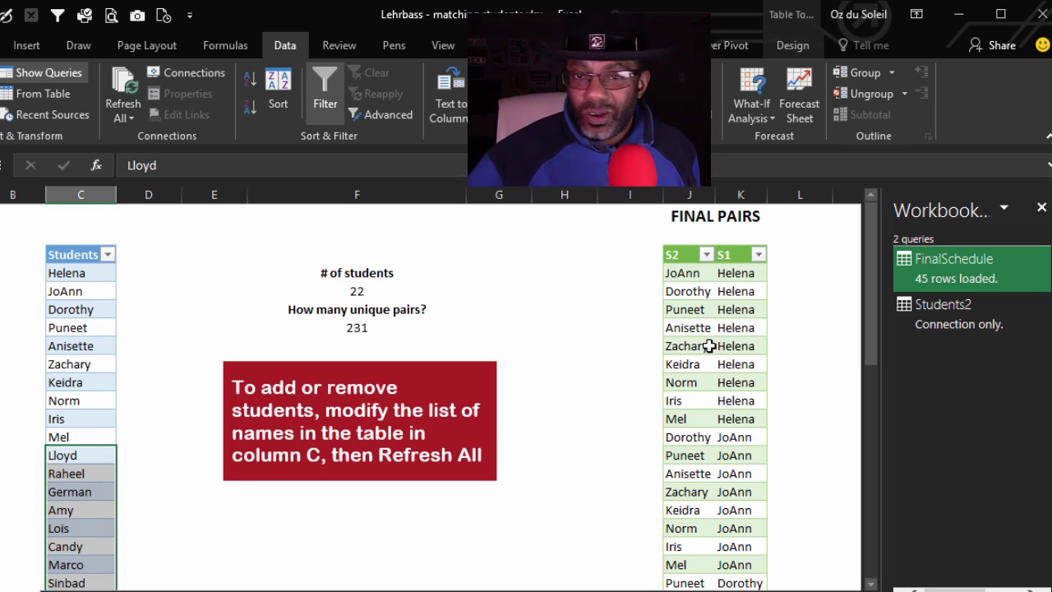
left_click(125, 82)
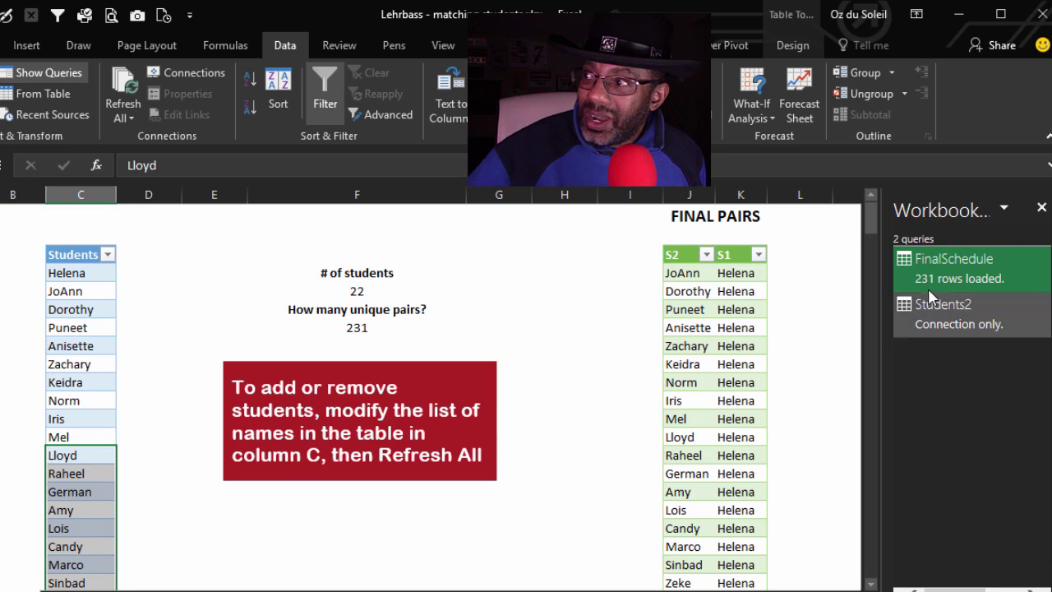
Step: Examine the refreshed FINAL PAIRS table from its first S2 and S1 pair through its last row and return to its start
scroll(745, 397, "down", 2)
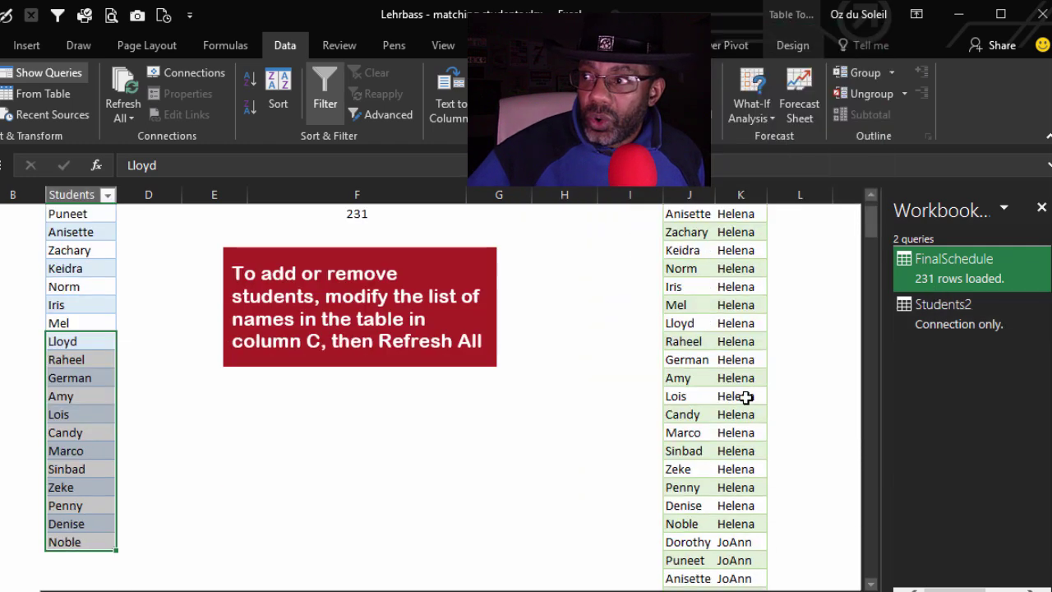
scroll(744, 397, "down", 20)
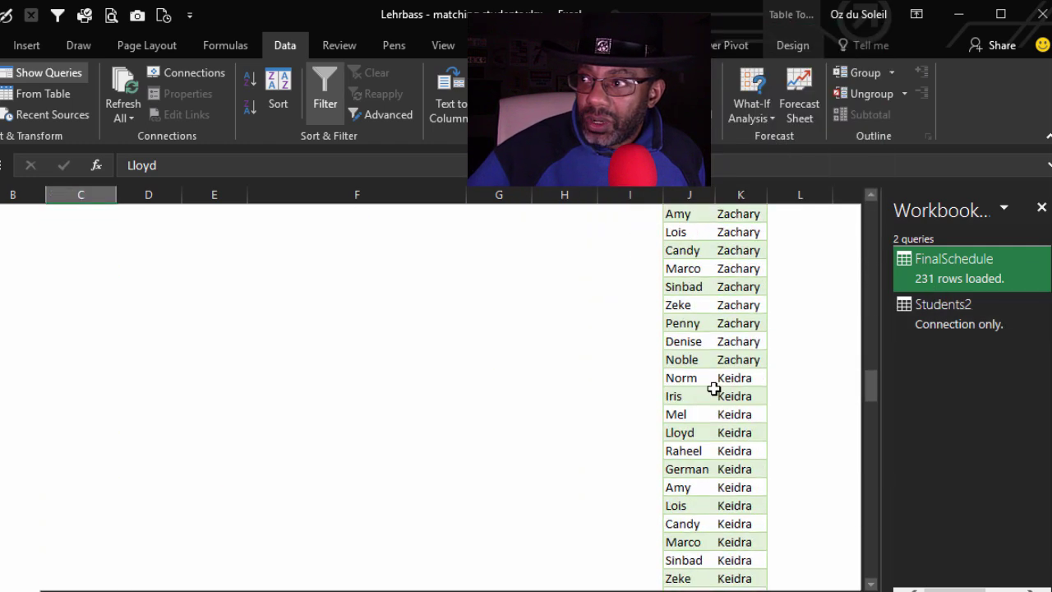
scroll(714, 389, "down", 20)
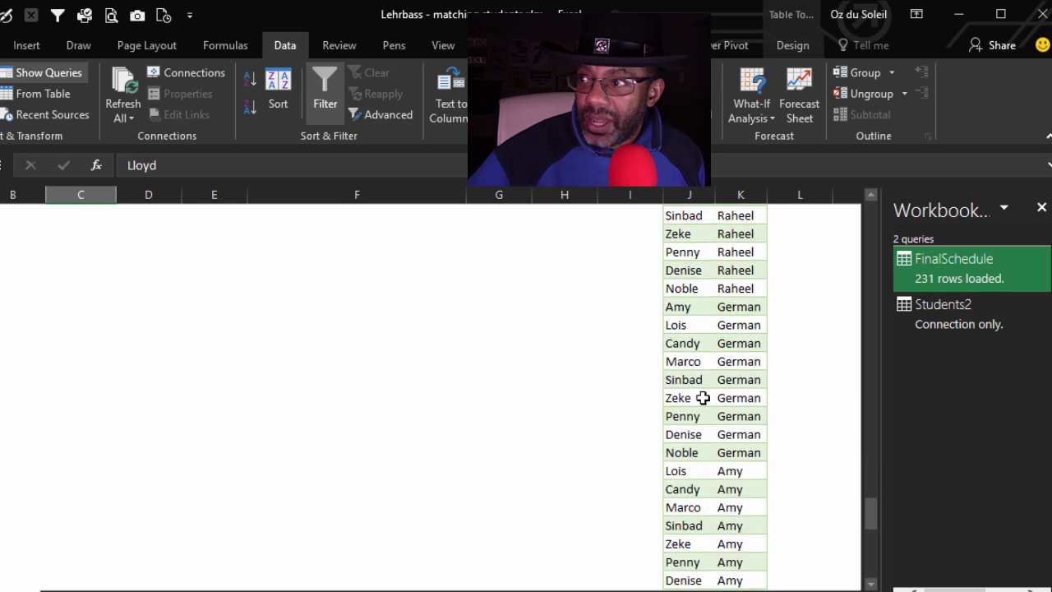
scroll(702, 397, "down", 13)
left_click(687, 413)
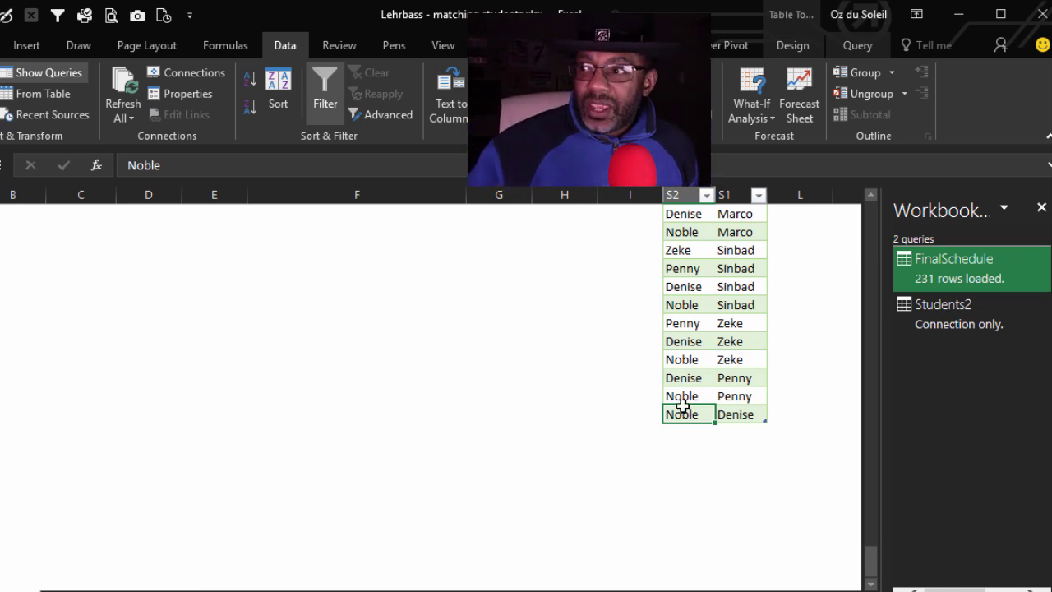
scroll(682, 404, "up", 20)
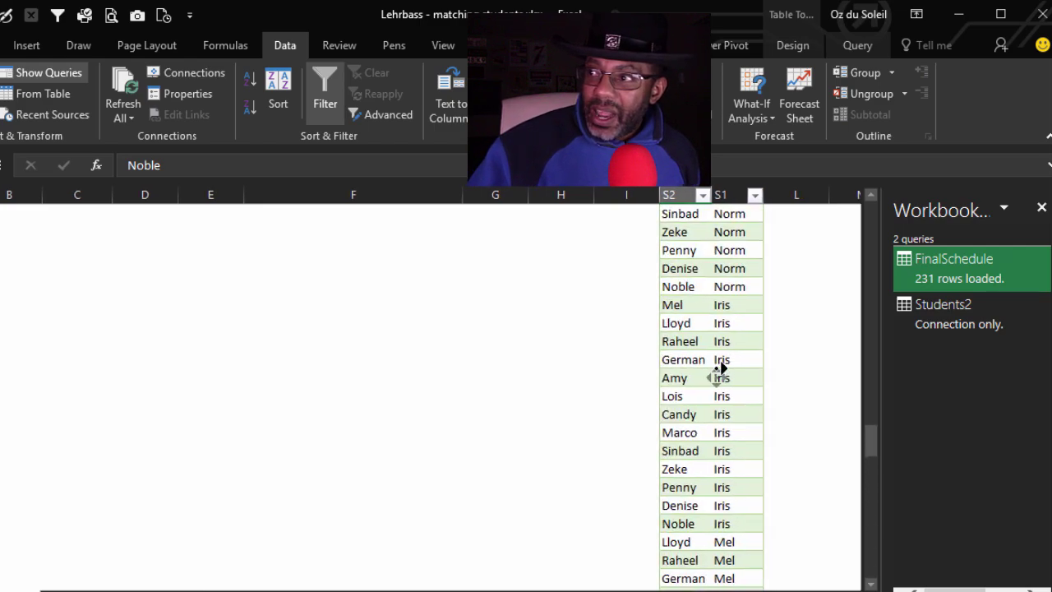
scroll(720, 367, "up", 7)
scroll(556, 339, "right", 1)
scroll(681, 422, "up", 20)
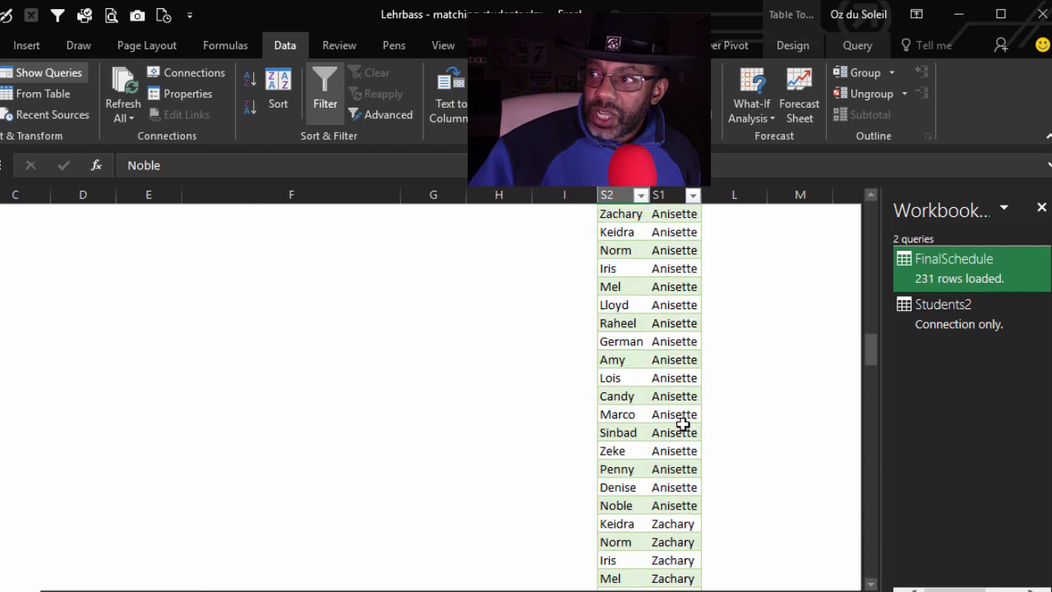
scroll(338, 544, "left", 1)
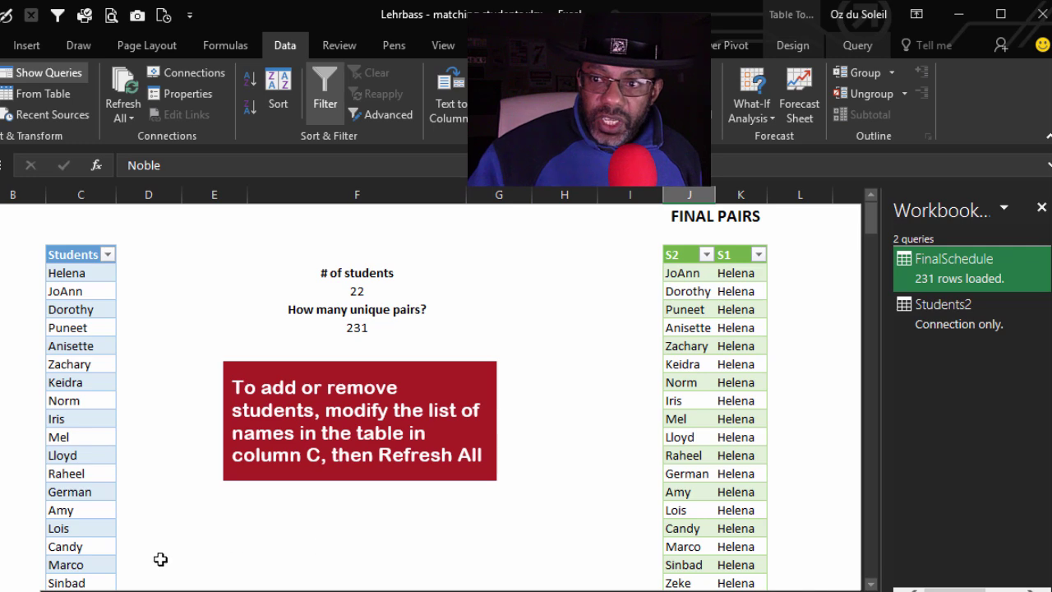
Step: Delete the seventeenth student's table row from the Students table and refresh all queries to update FINAL PAIRS
left_click(90, 567)
right_click(91, 569)
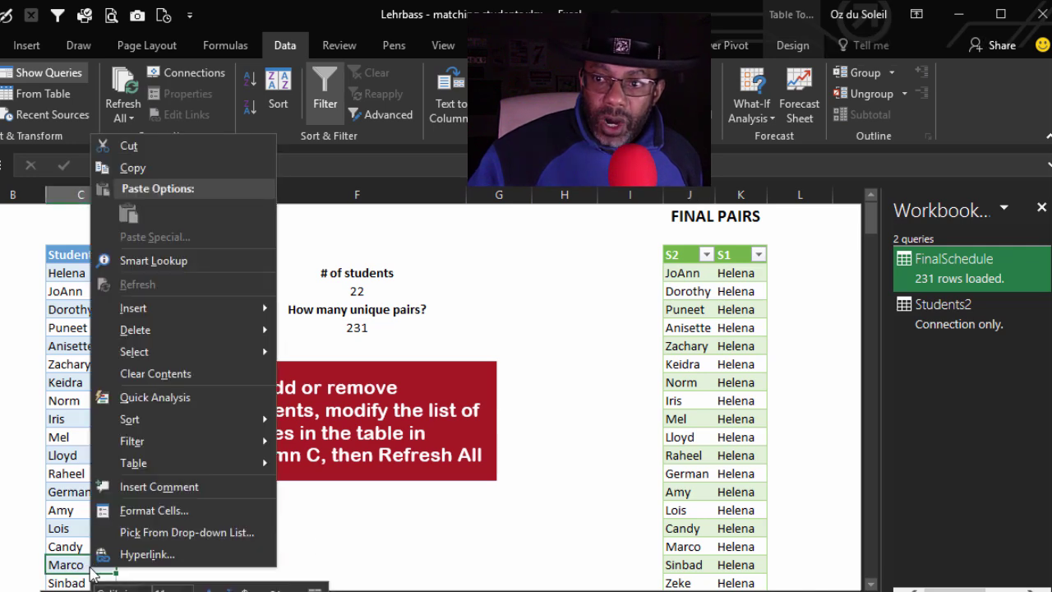
mouse_move(169, 333)
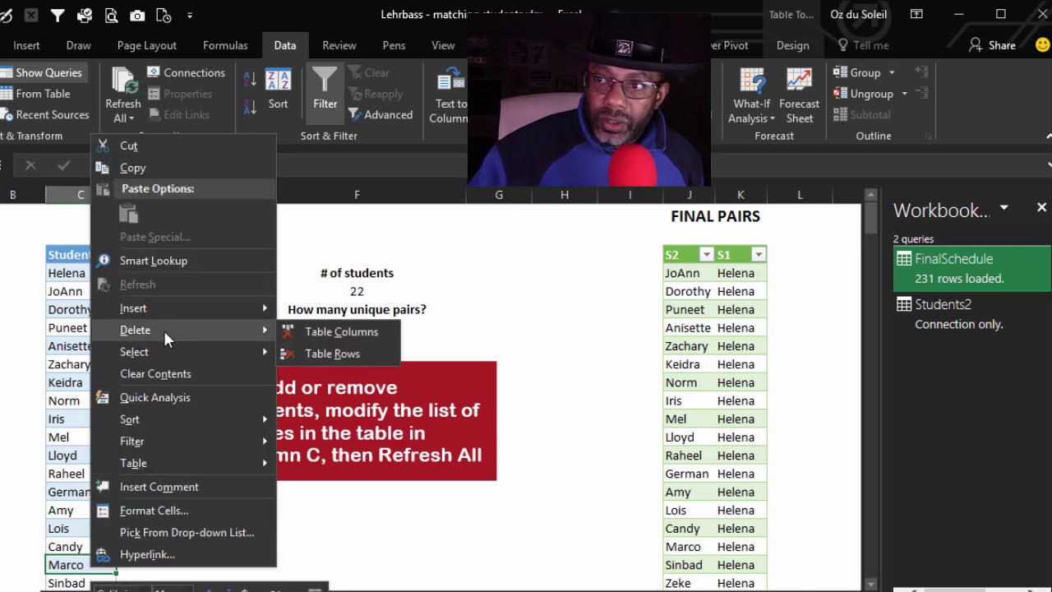
left_click(337, 357)
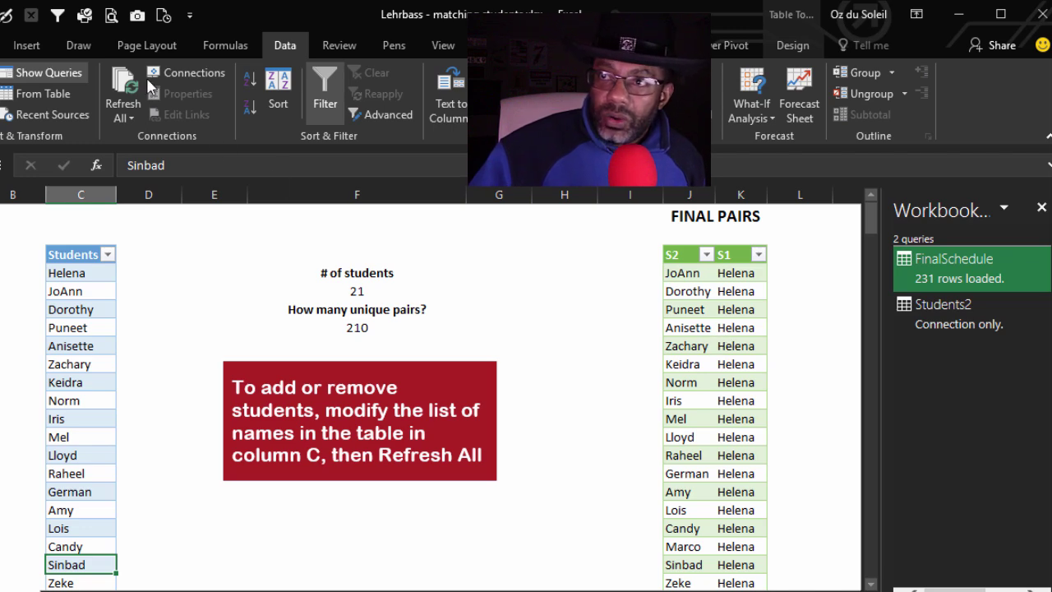
left_click(128, 86)
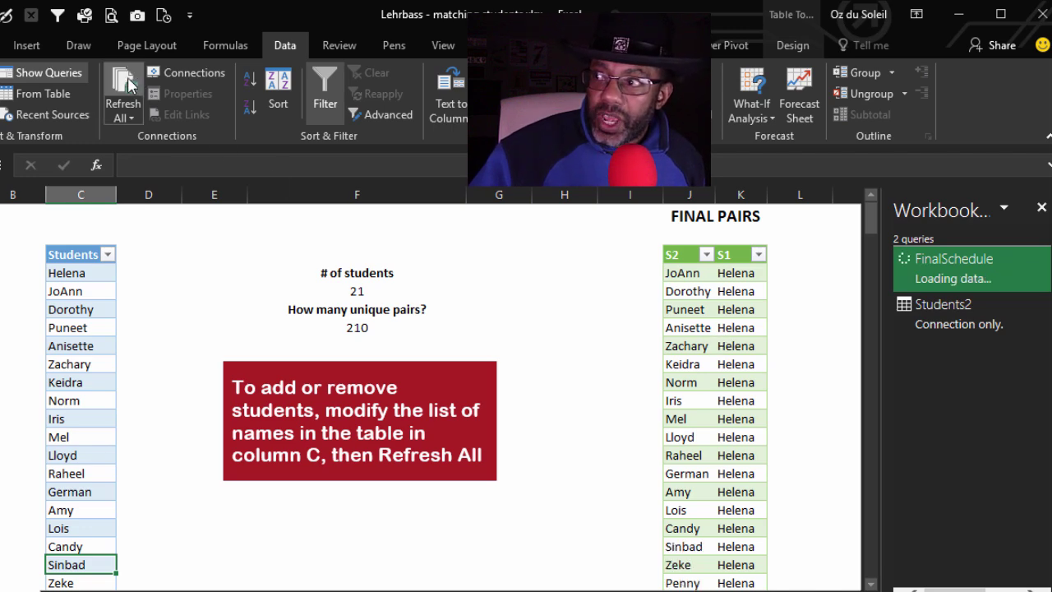